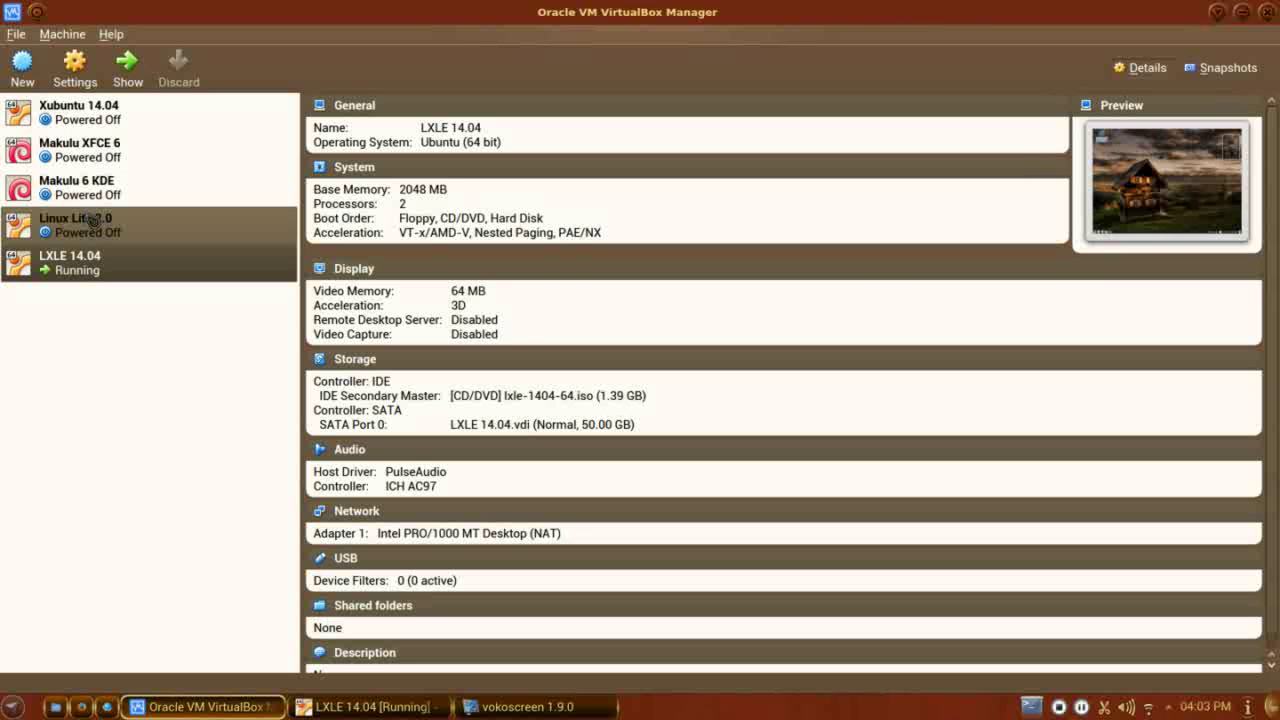
# Switch to the running LXLE 14.04 virtual machine, open GParted and move its window higher on the desktop
pyautogui.click(348, 707)
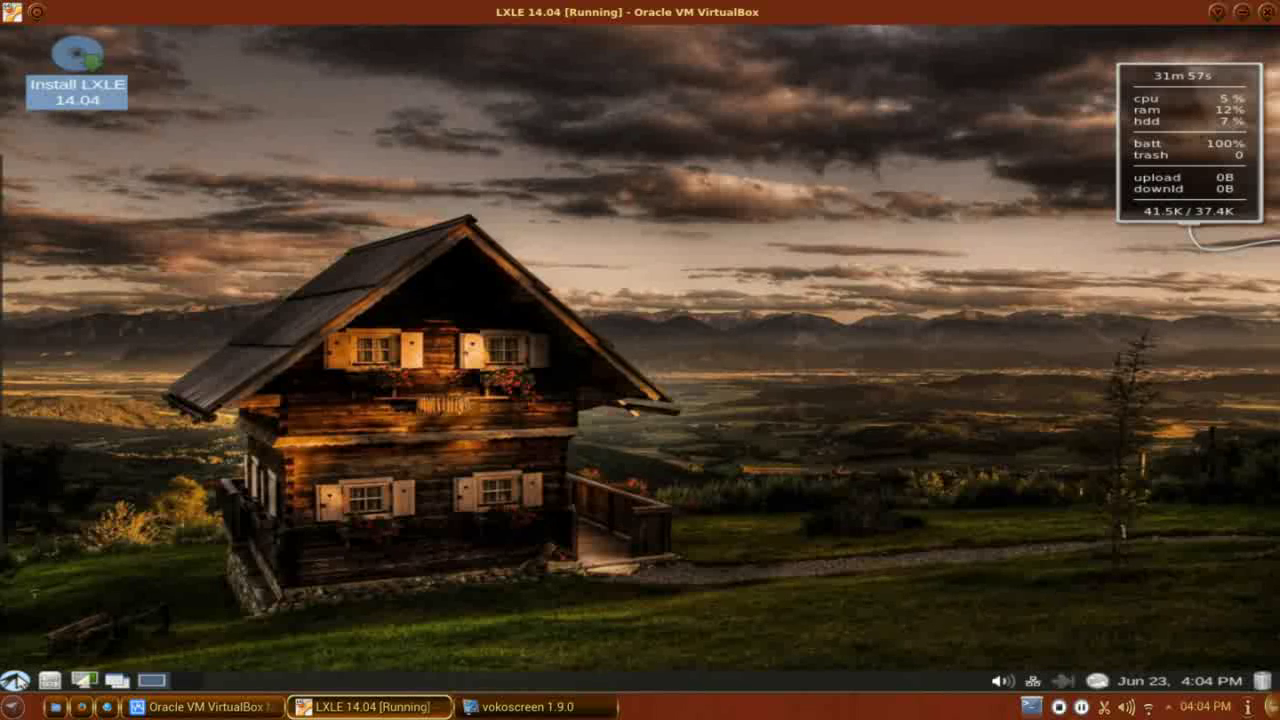
pyautogui.click(14, 680)
pyautogui.moveTo(112, 552)
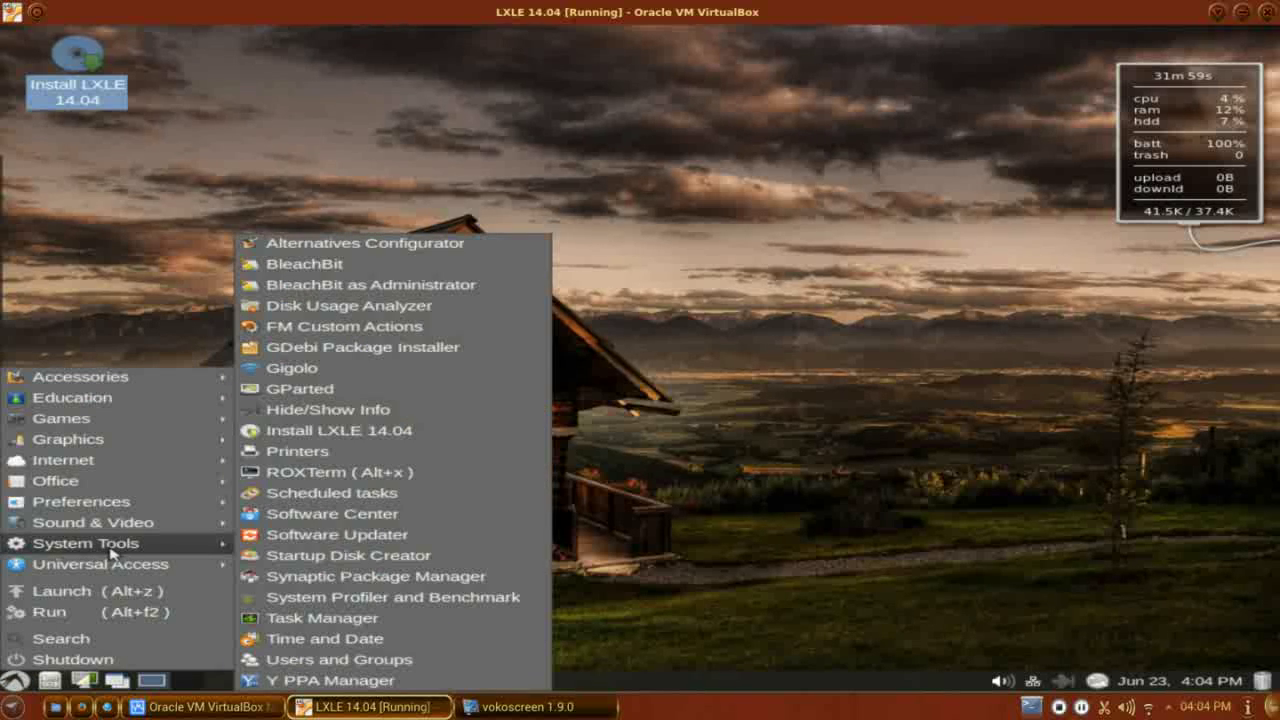
pyautogui.click(353, 397)
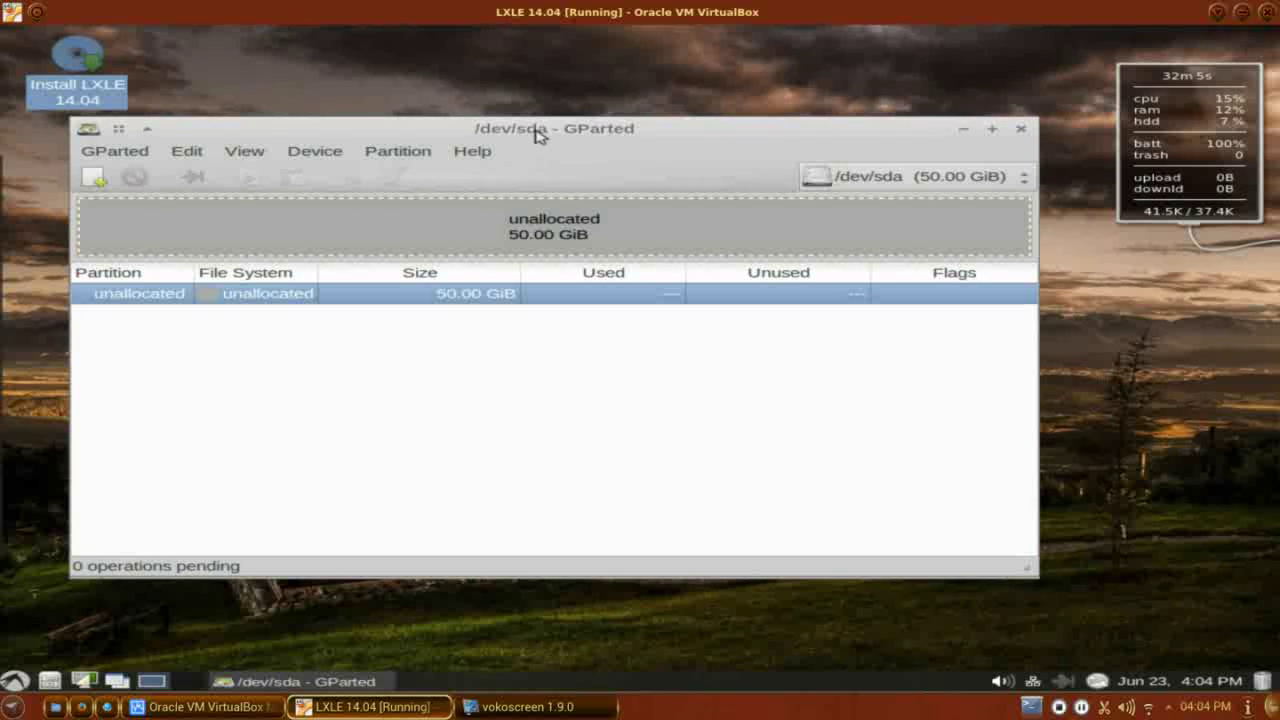
pyautogui.moveTo(535, 135); pyautogui.dragTo(590, 75)
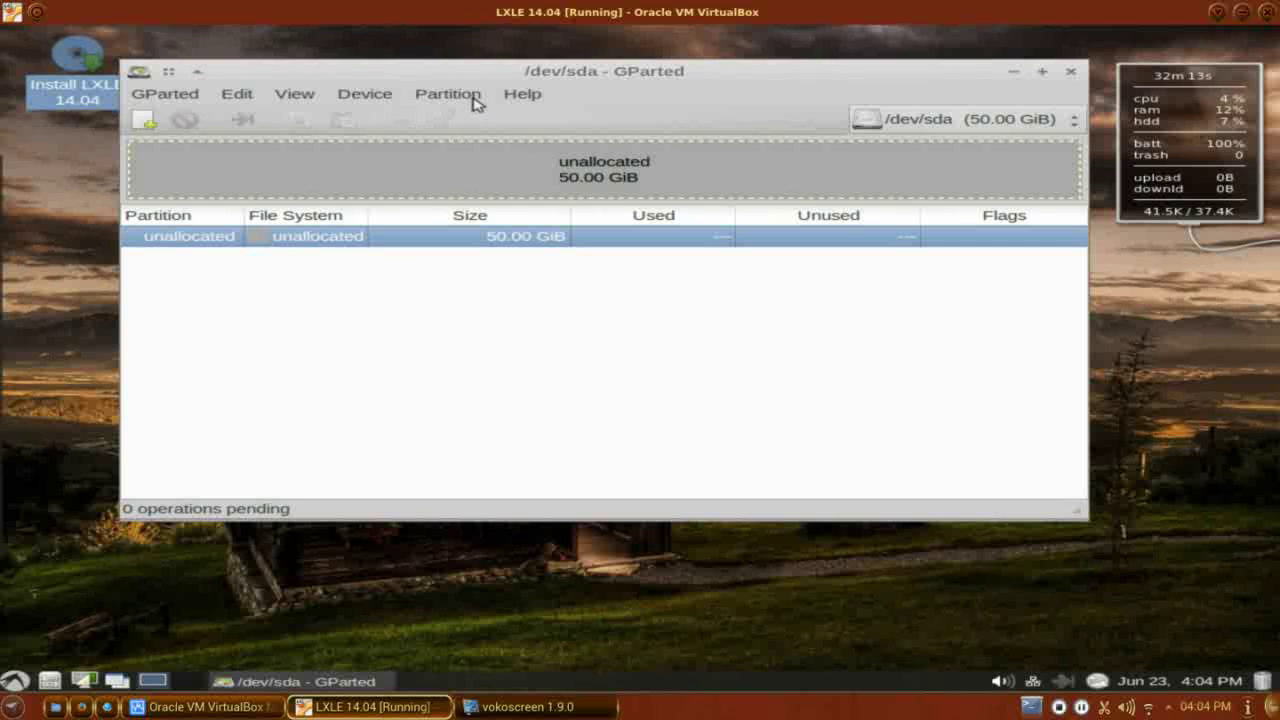
# Create a new msdos partition table on /dev/sda
pyautogui.click(390, 92)
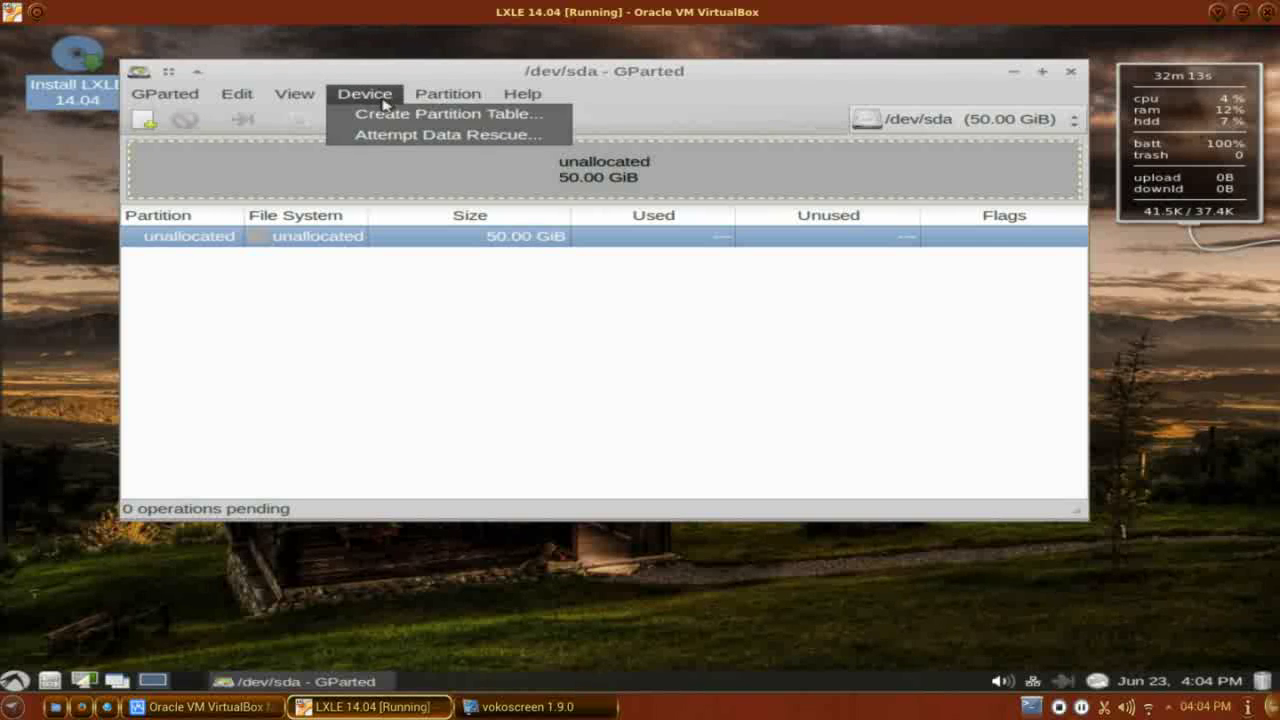
pyautogui.click(390, 117)
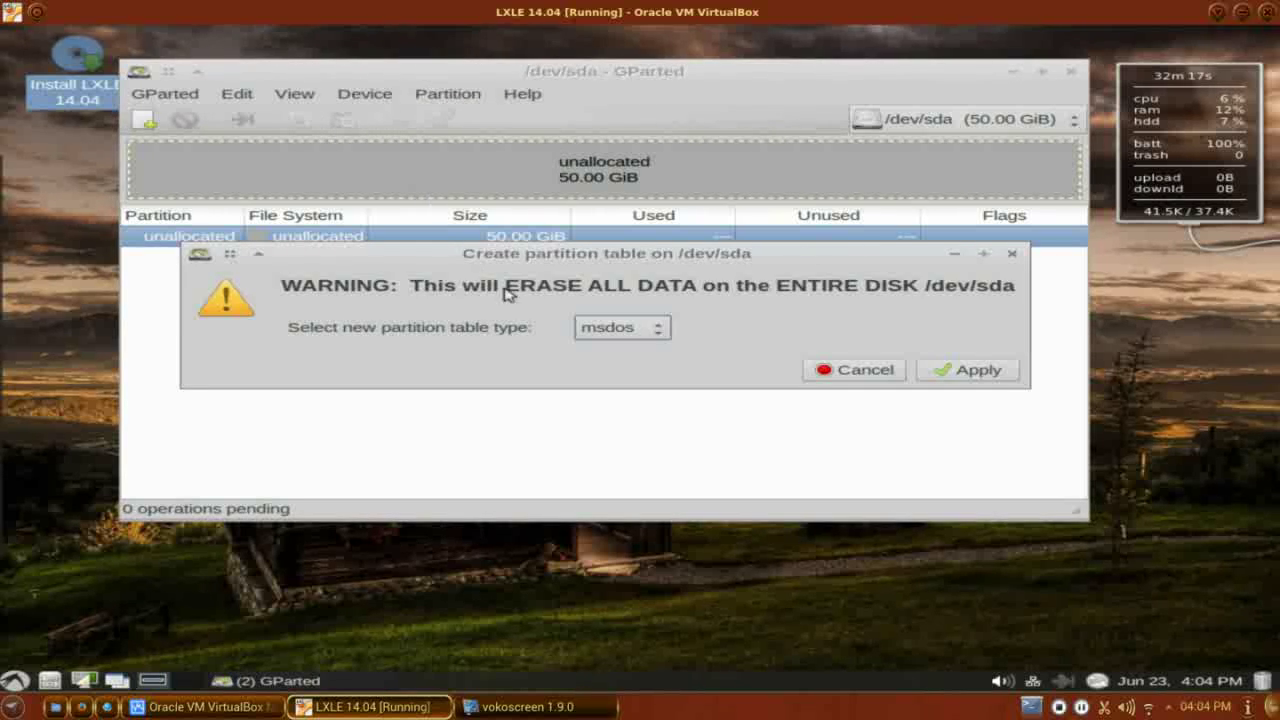
pyautogui.click(960, 371)
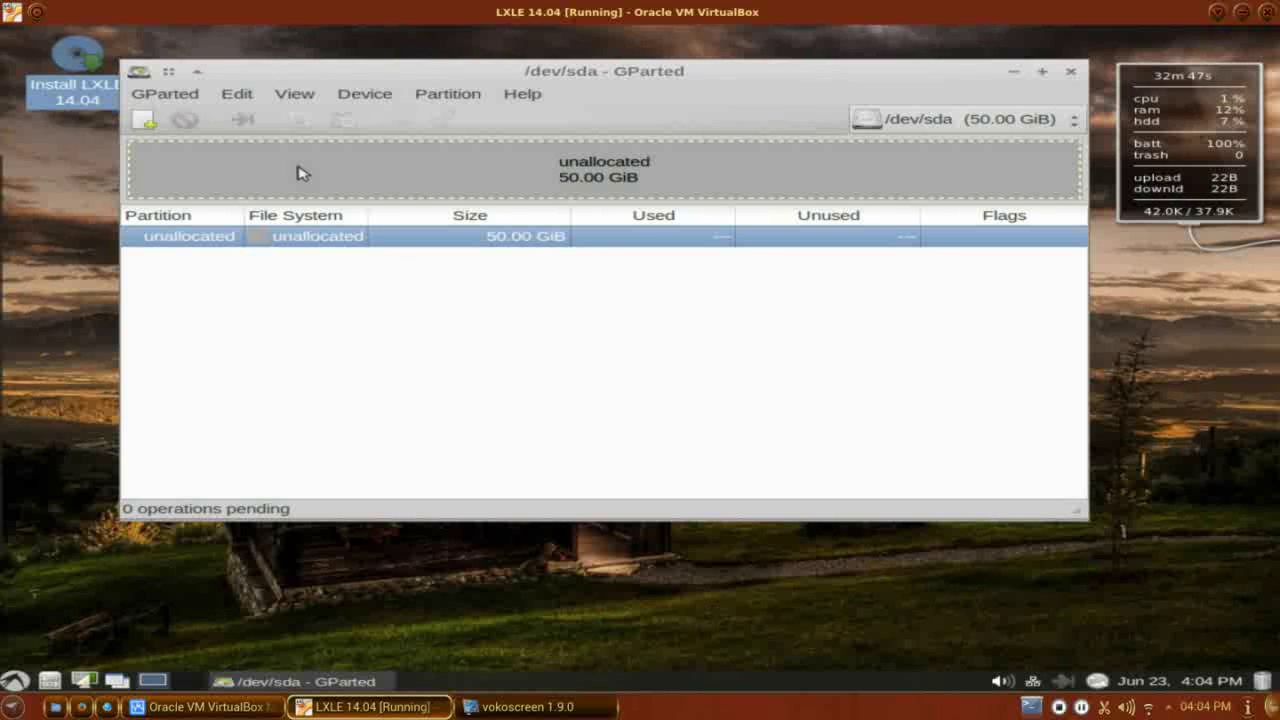
# Add a 2048 MiB primary partition with the linux-swap file system in the disk's unallocated space
pyautogui.rightClick(449, 173)
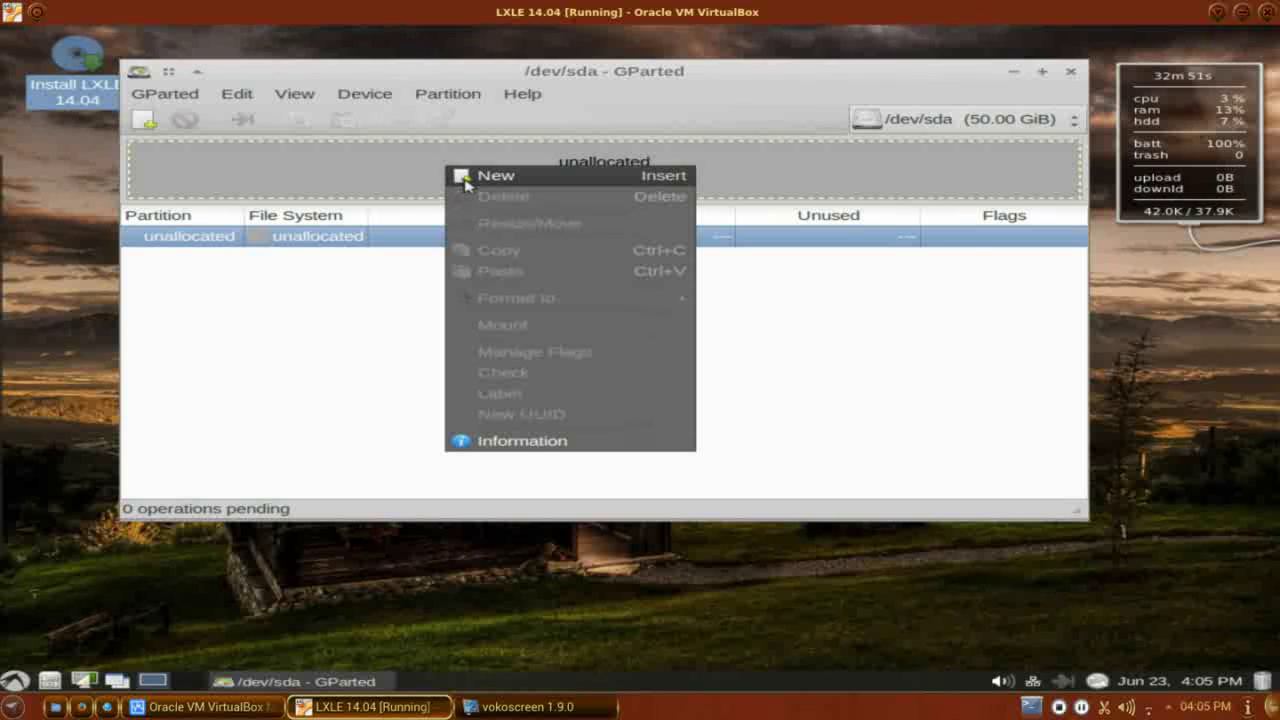
pyautogui.click(465, 178)
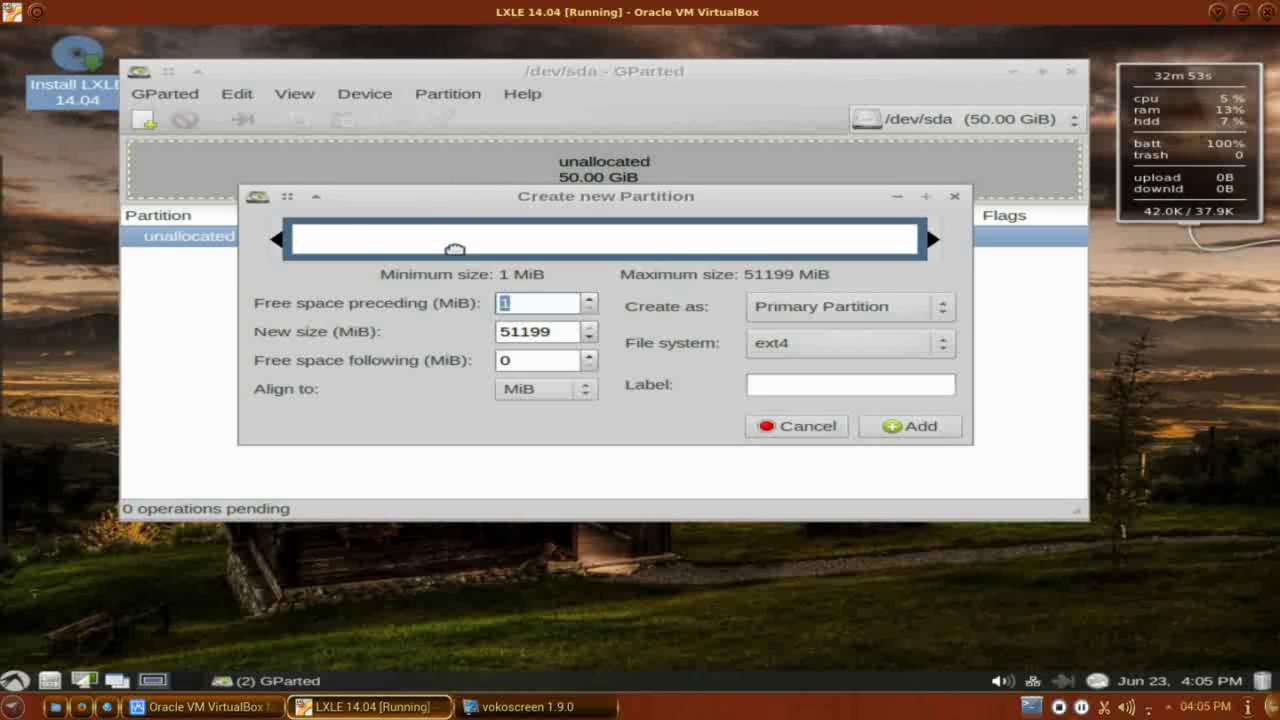
pyautogui.moveTo(553, 332); pyautogui.dragTo(494, 332)
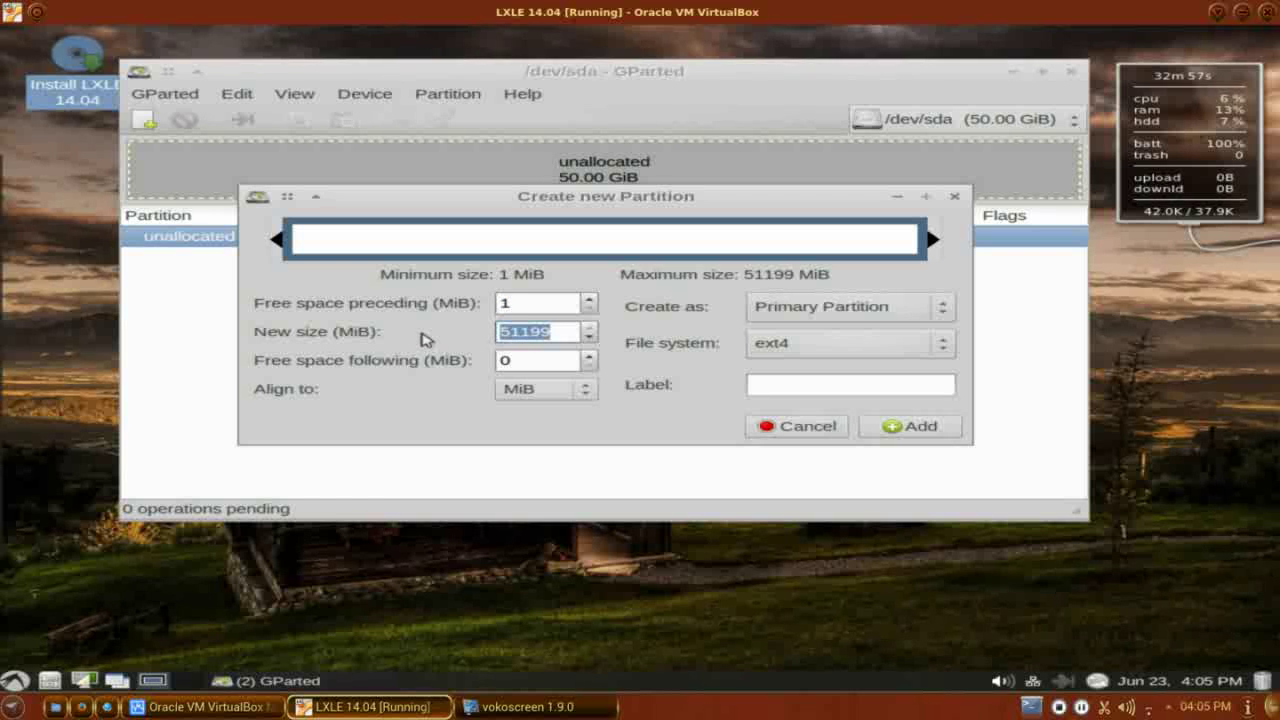
pyautogui.write('2048')
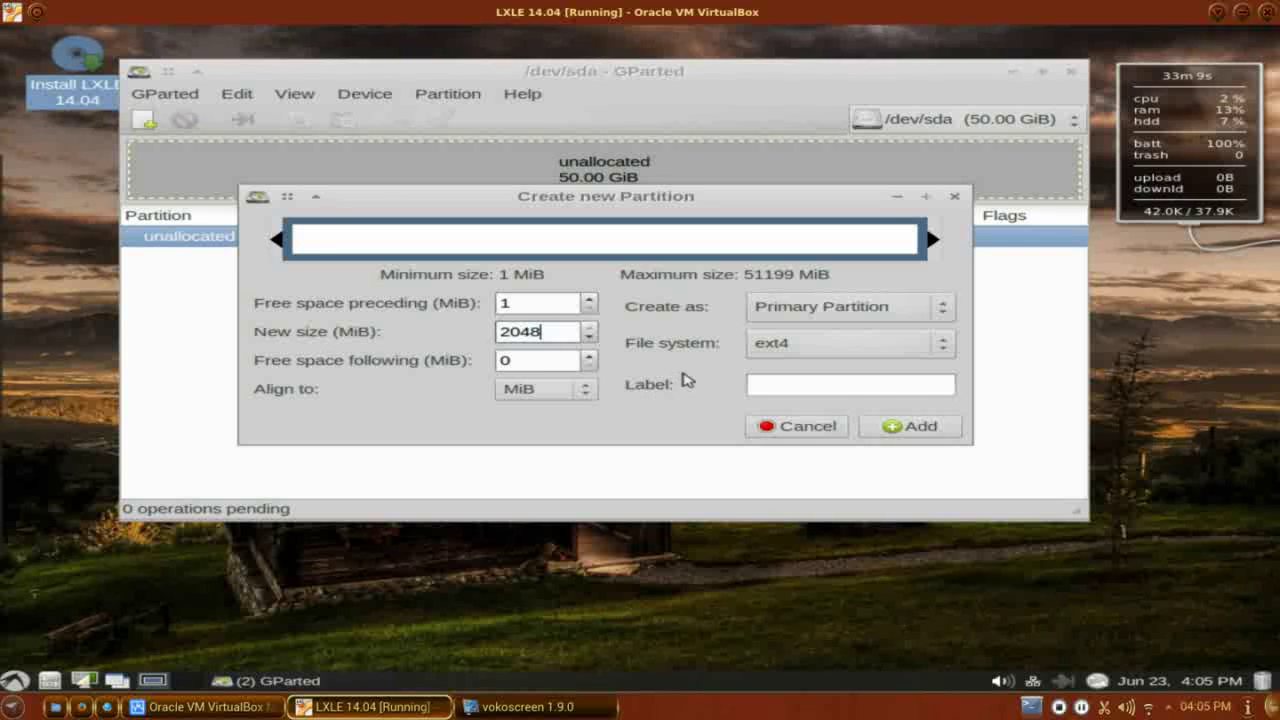
pyautogui.click(942, 342)
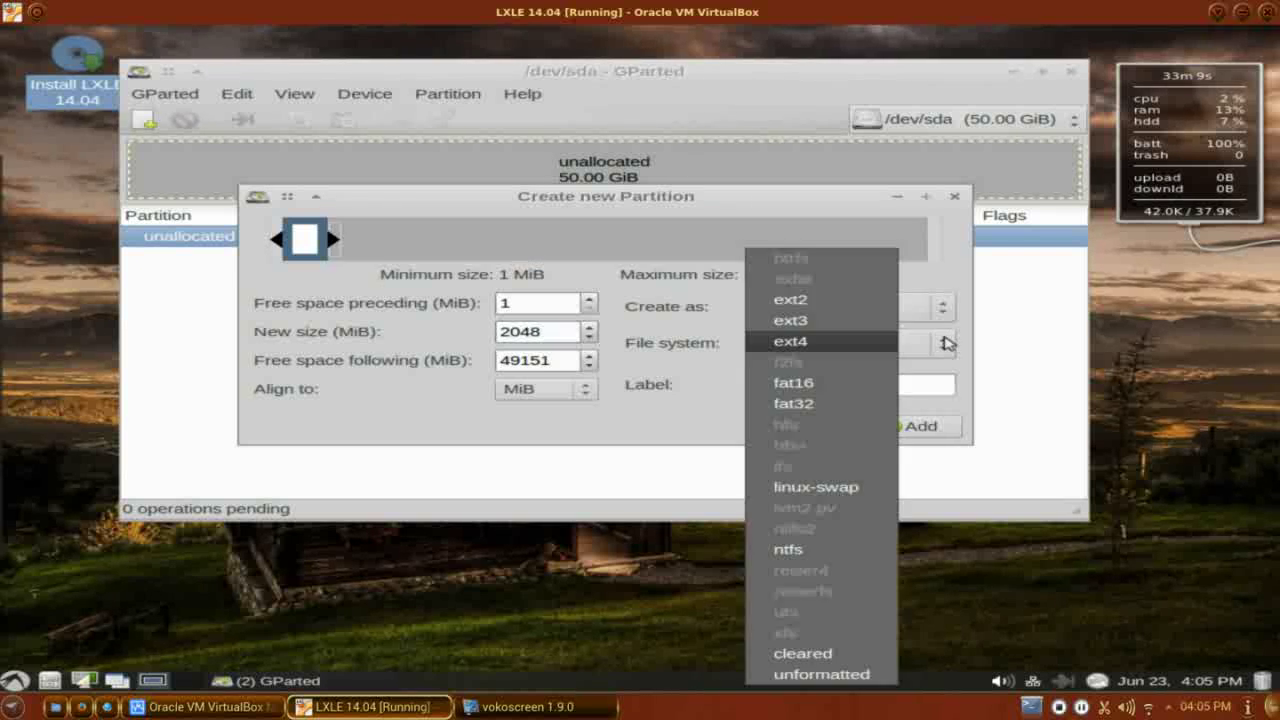
pyautogui.click(868, 488)
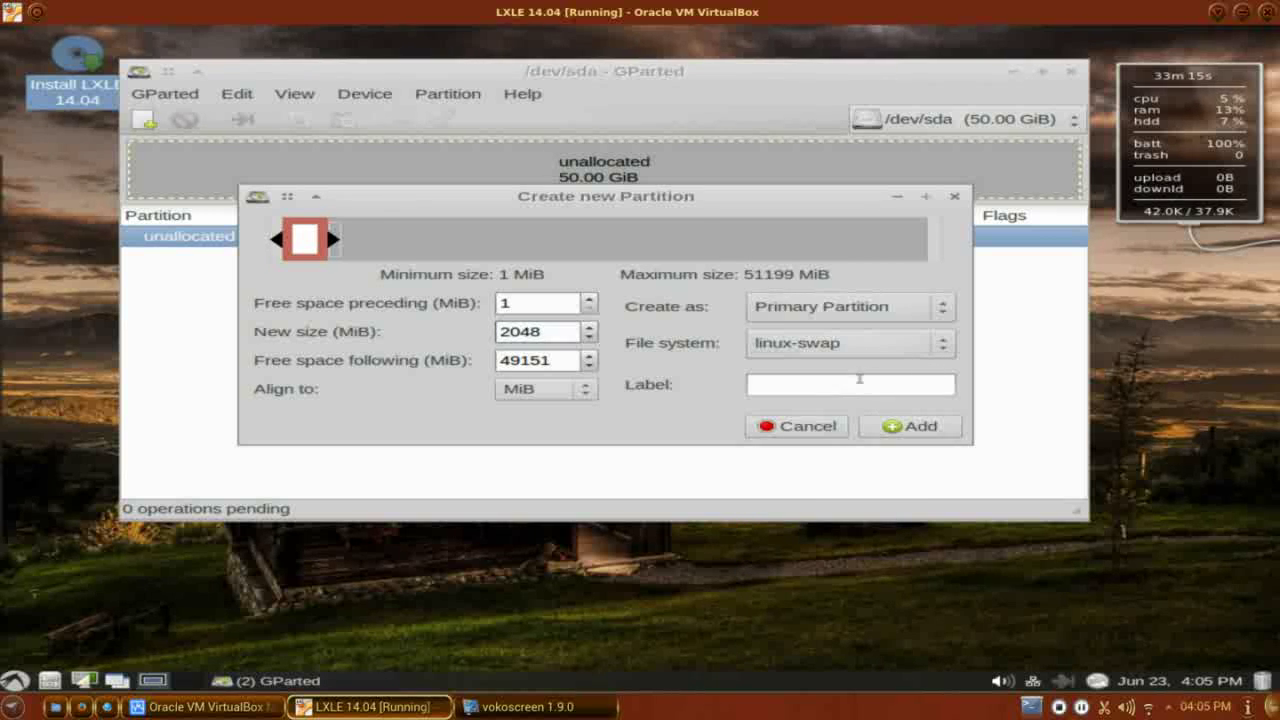
pyautogui.click(887, 426)
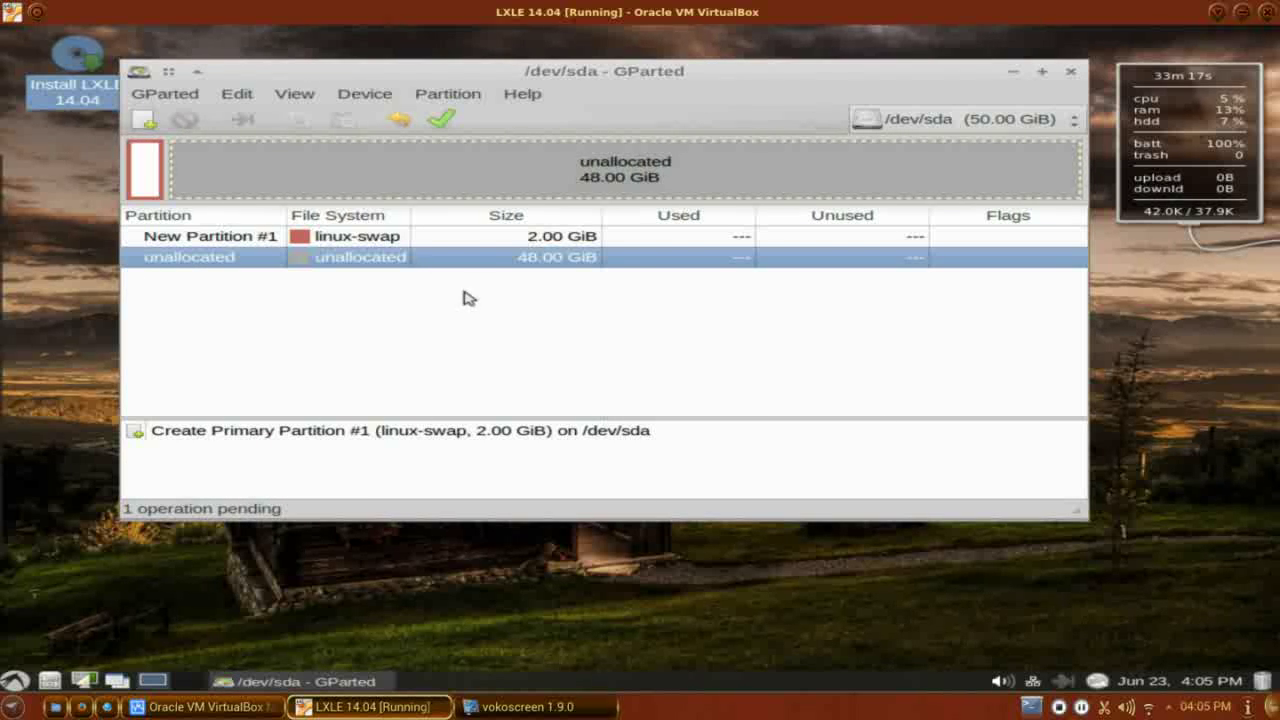
# Add a 20000 MiB ext4 primary partition in the unallocated space after the swap partition
pyautogui.click(538, 241)
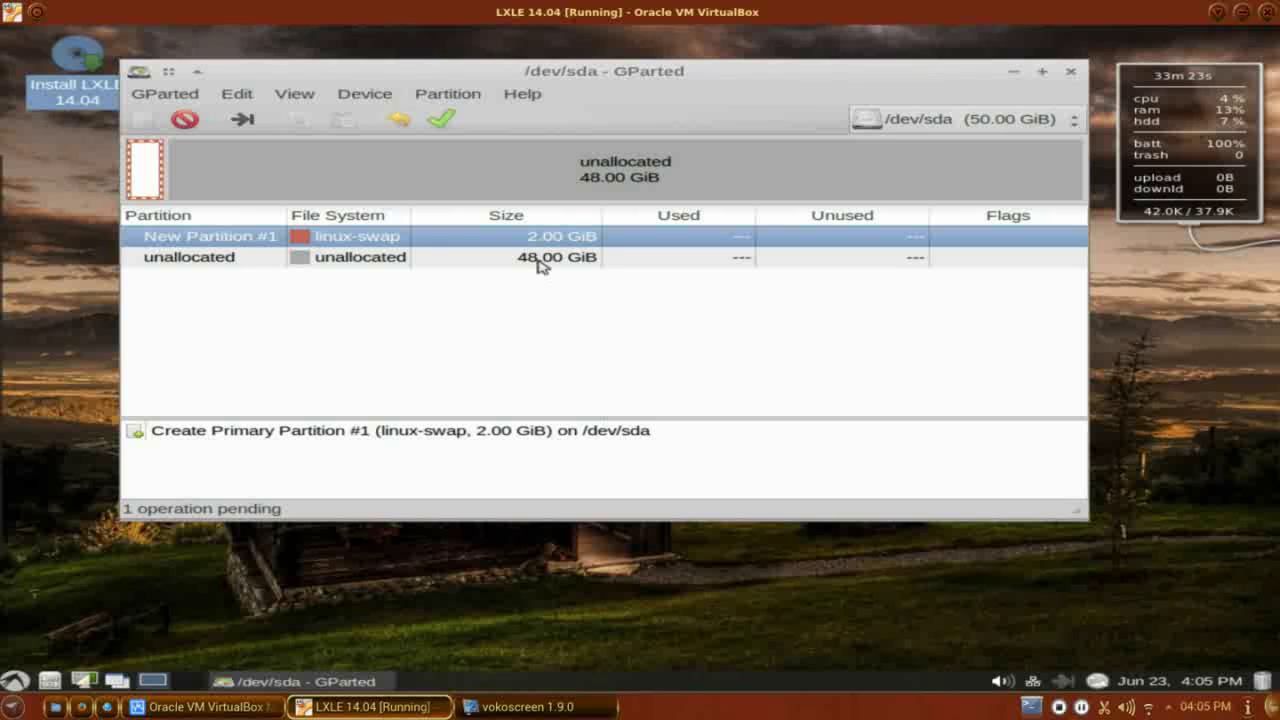
pyautogui.click(545, 262)
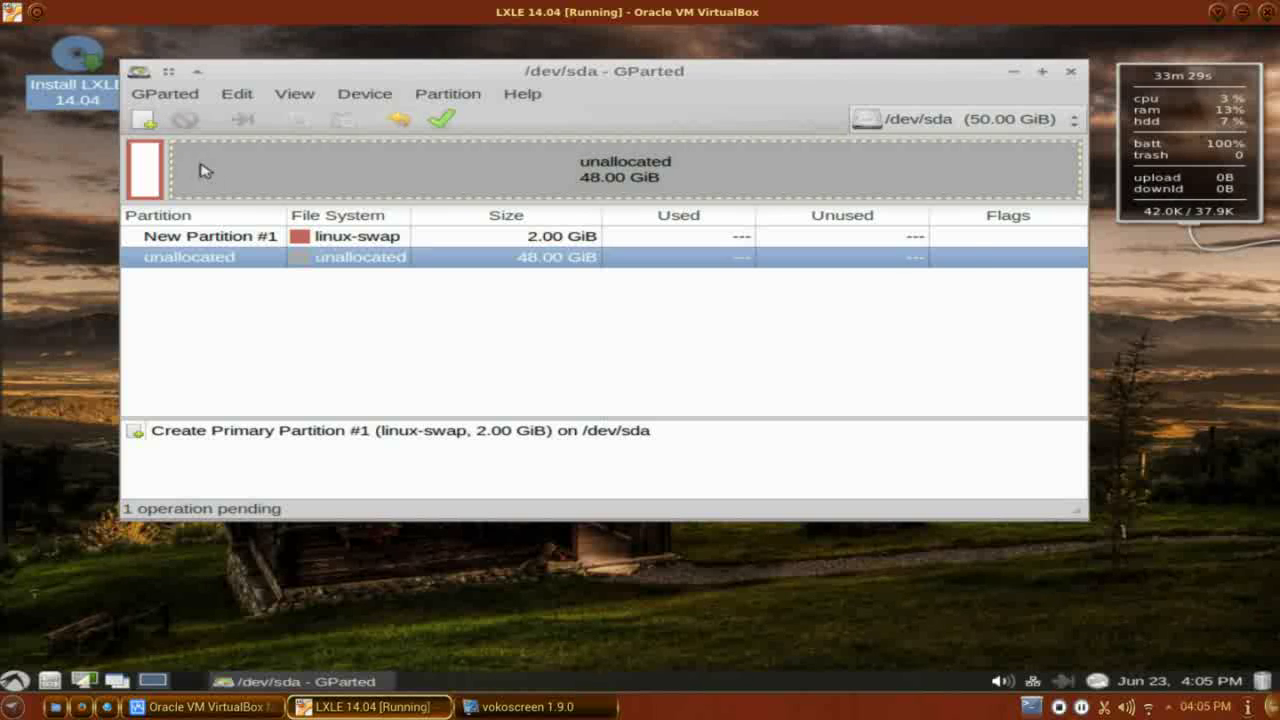
pyautogui.click(144, 119)
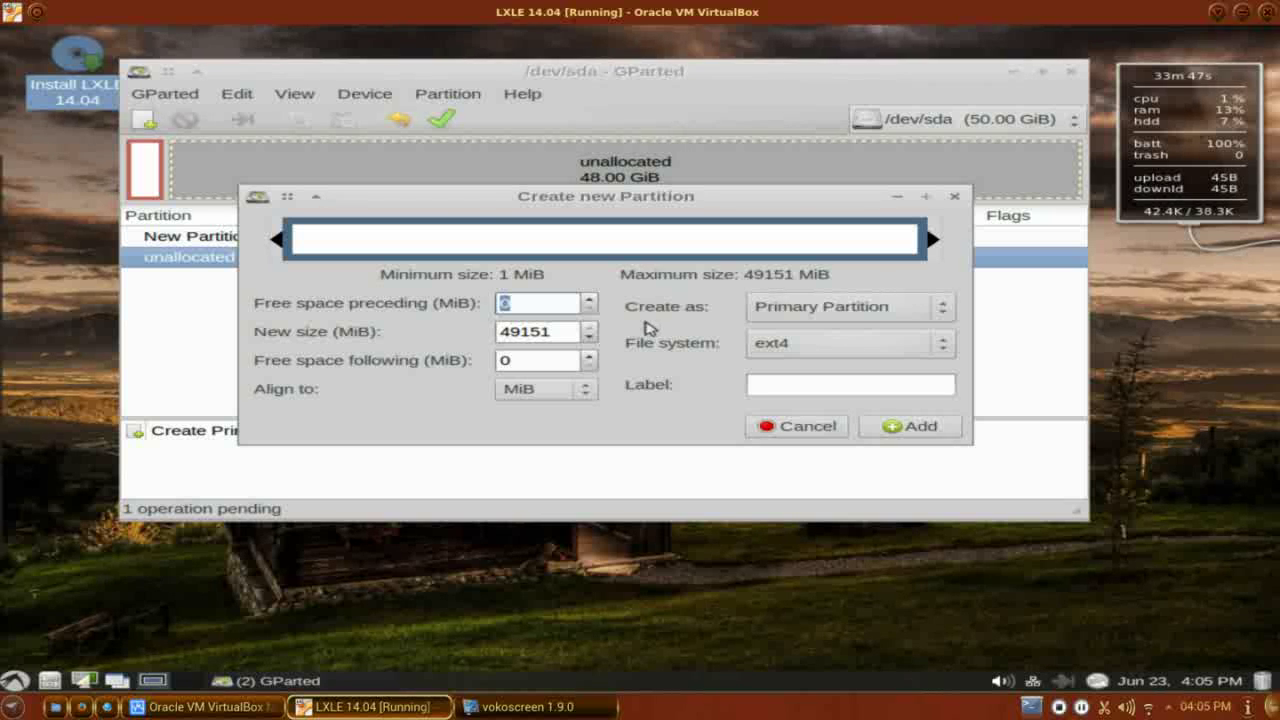
pyautogui.moveTo(556, 335); pyautogui.dragTo(498, 333)
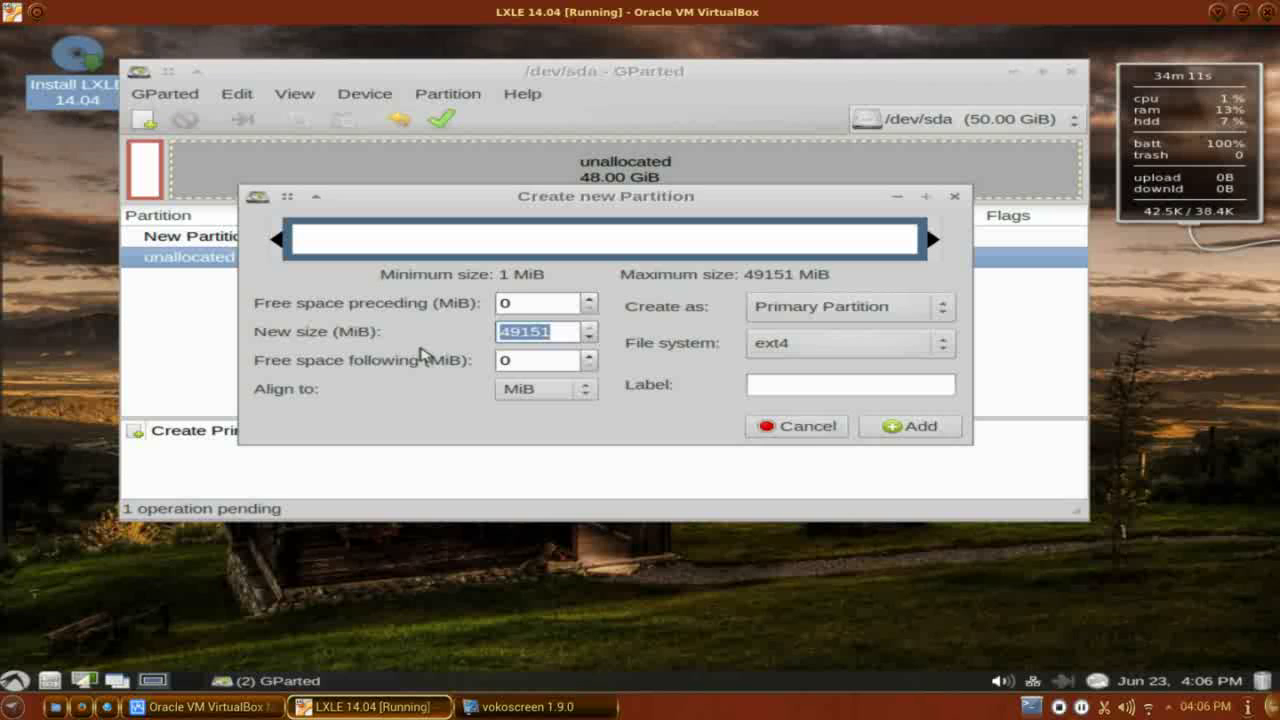
pyautogui.write('20000')
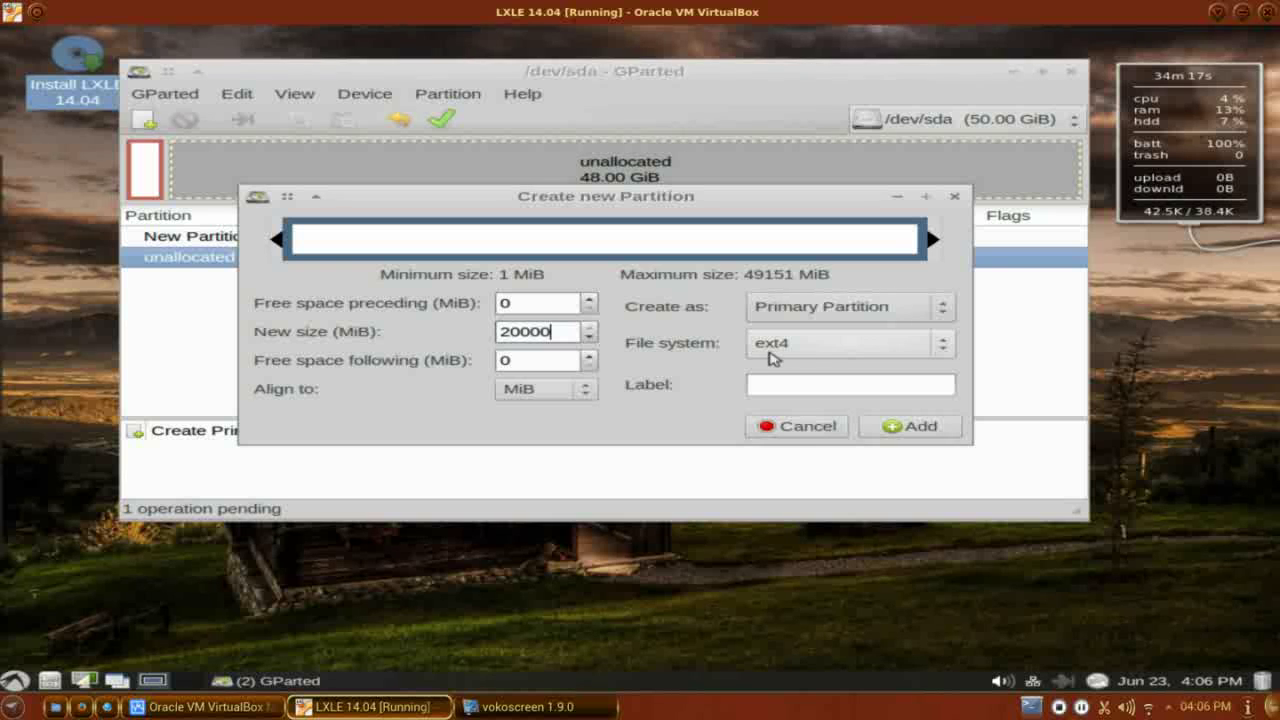
pyautogui.click(937, 428)
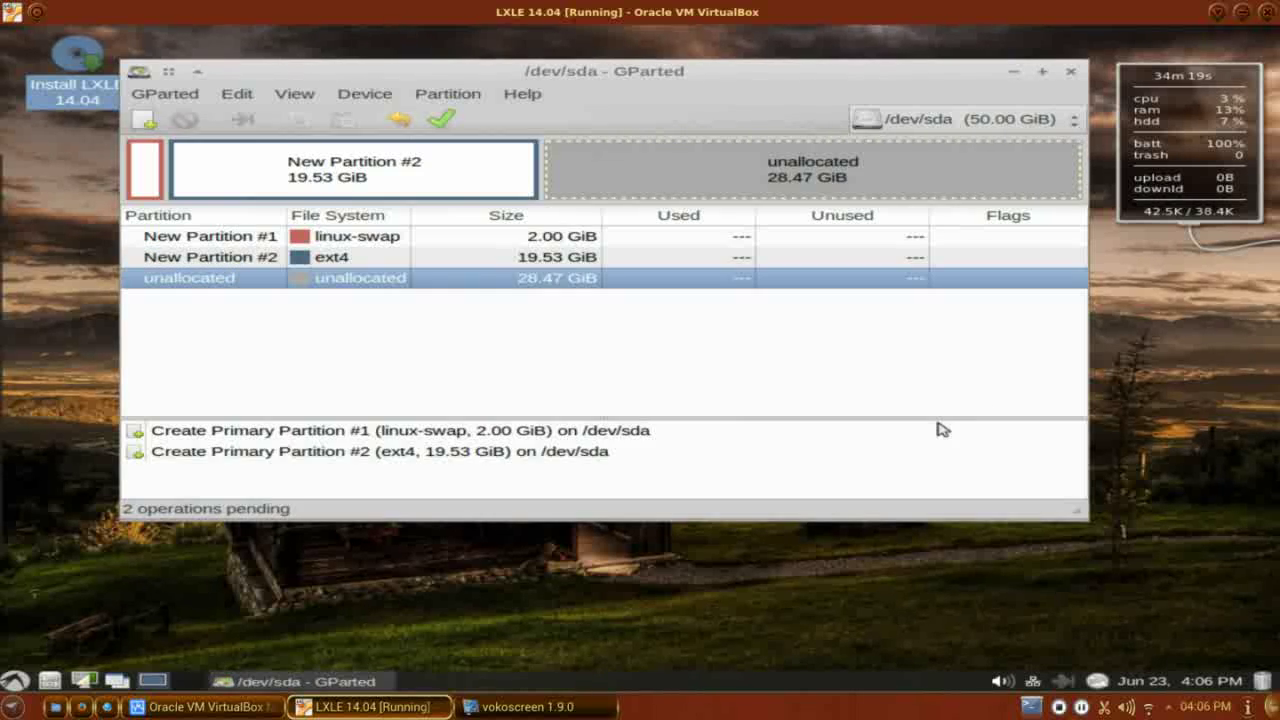
# Add a fat32 primary partition labelled "Storage" that fills all the remaining unallocated space
pyautogui.click(476, 176)
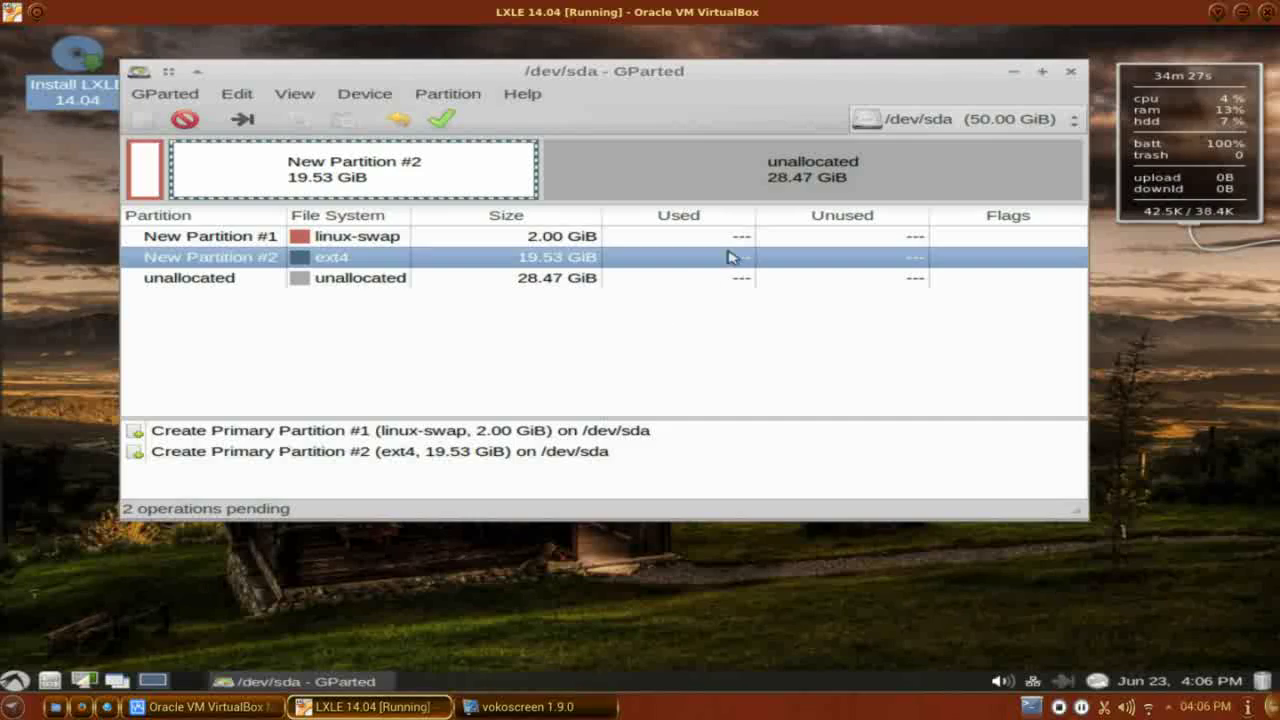
pyautogui.click(783, 185)
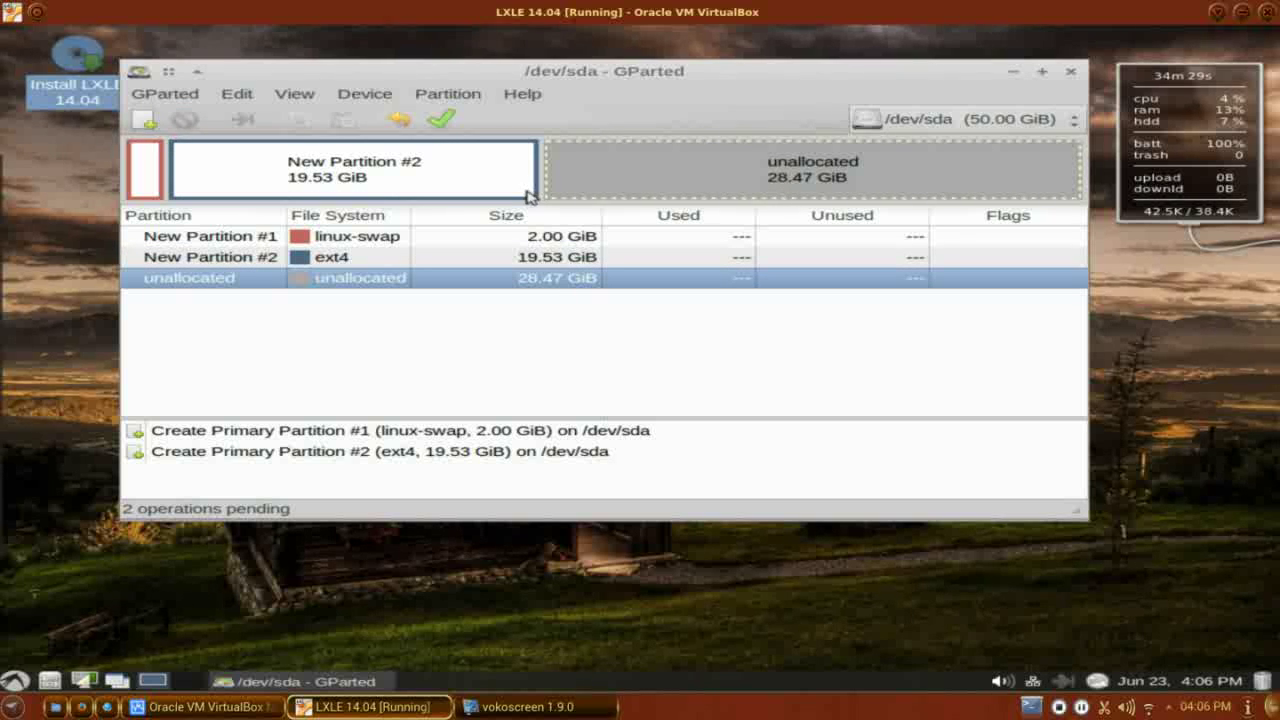
pyautogui.click(145, 121)
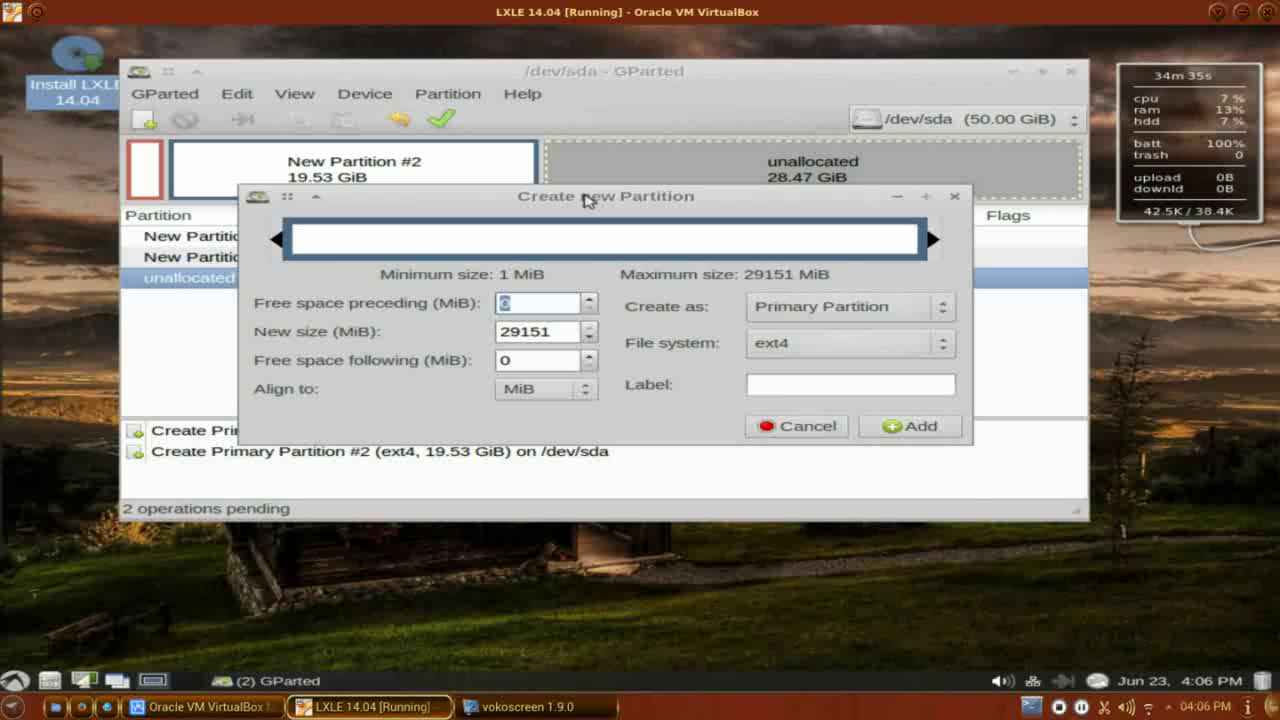
pyautogui.moveTo(585, 201); pyautogui.dragTo(611, 310)
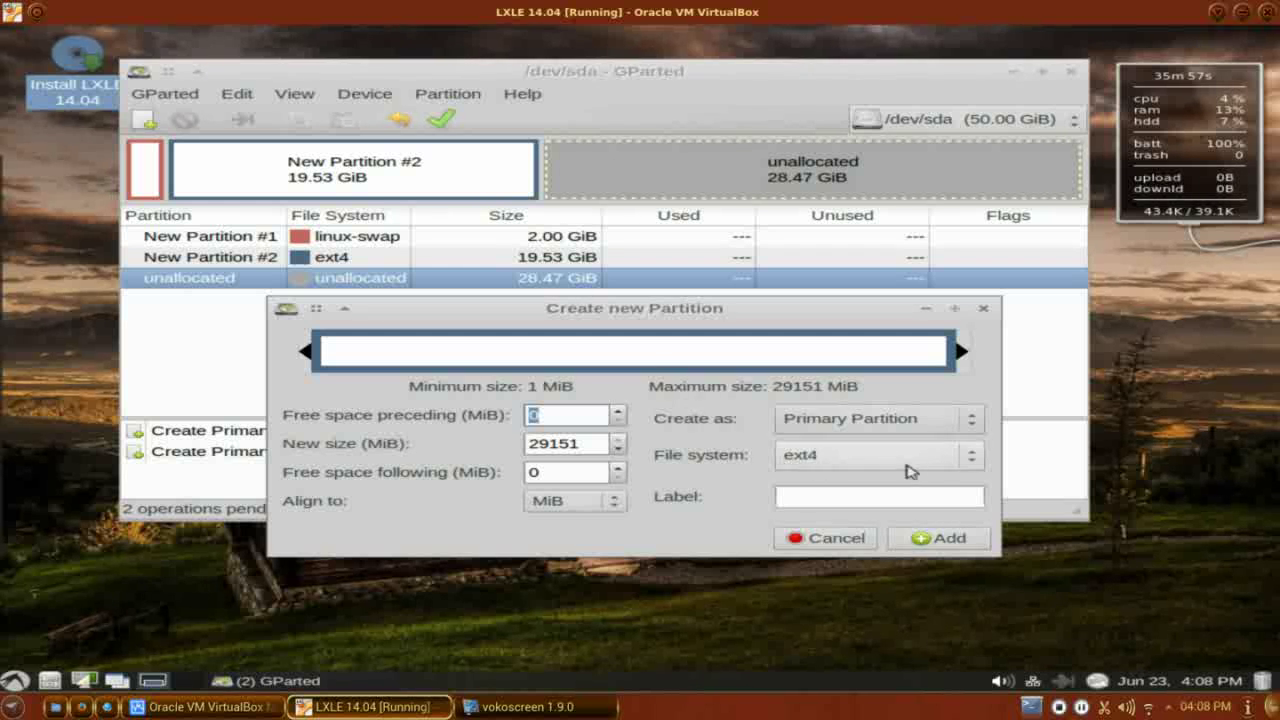
pyautogui.click(978, 467)
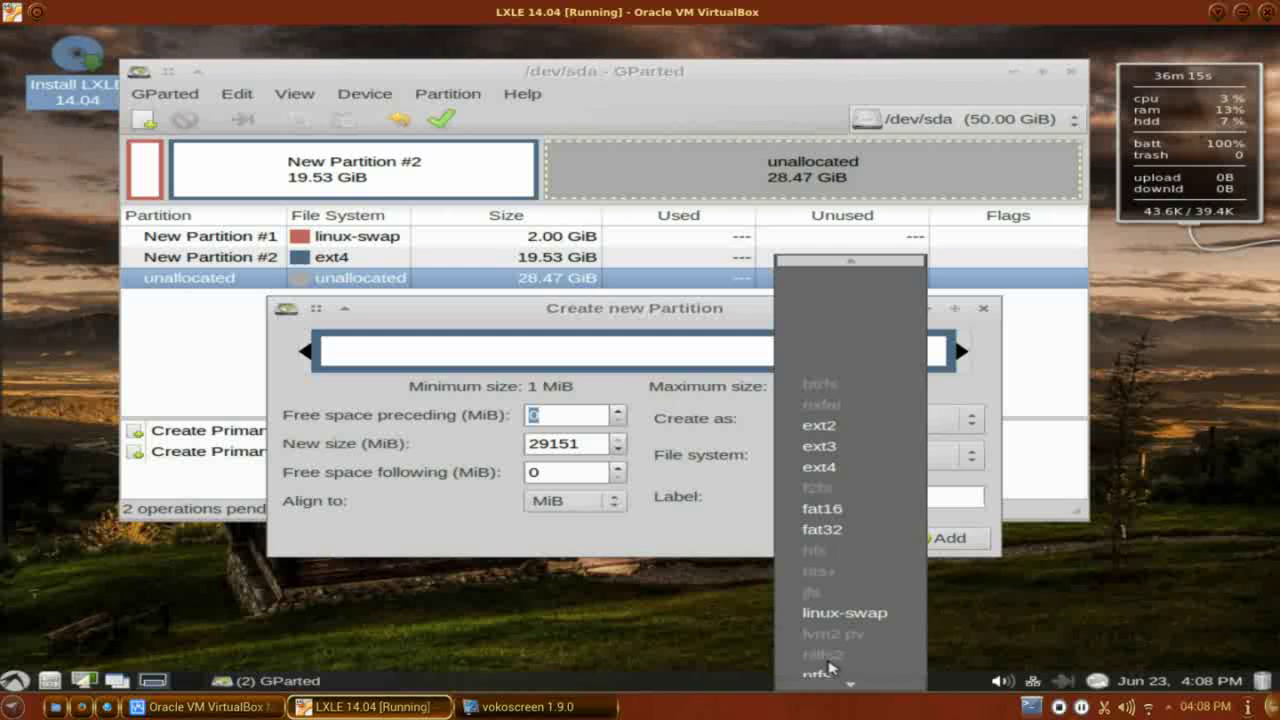
pyautogui.scroll(-2, 817, 676)
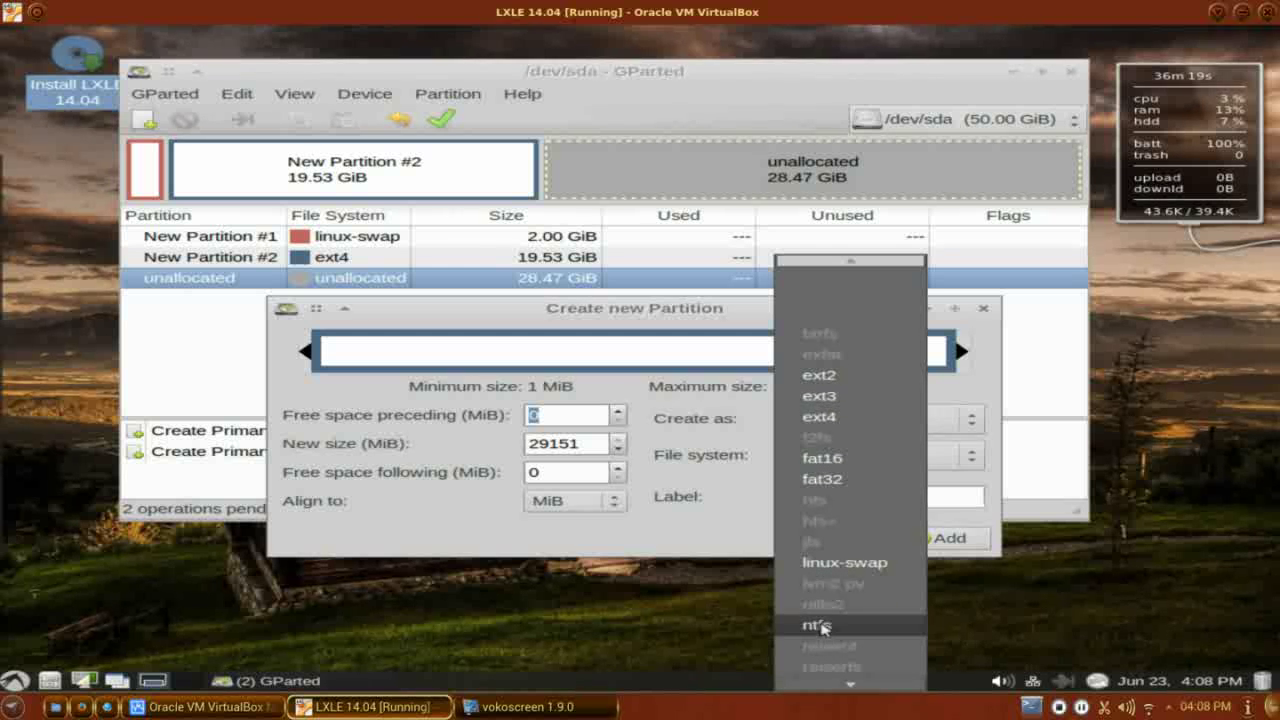
pyautogui.click(846, 480)
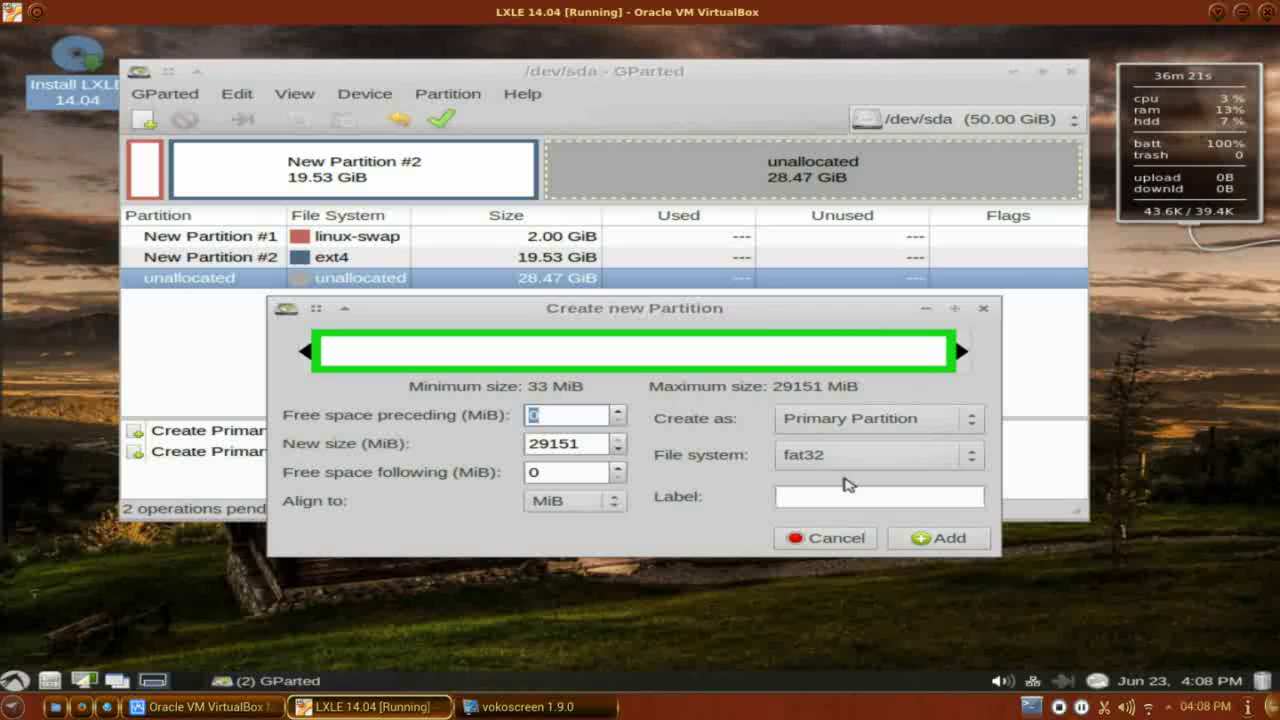
pyautogui.click(840, 494)
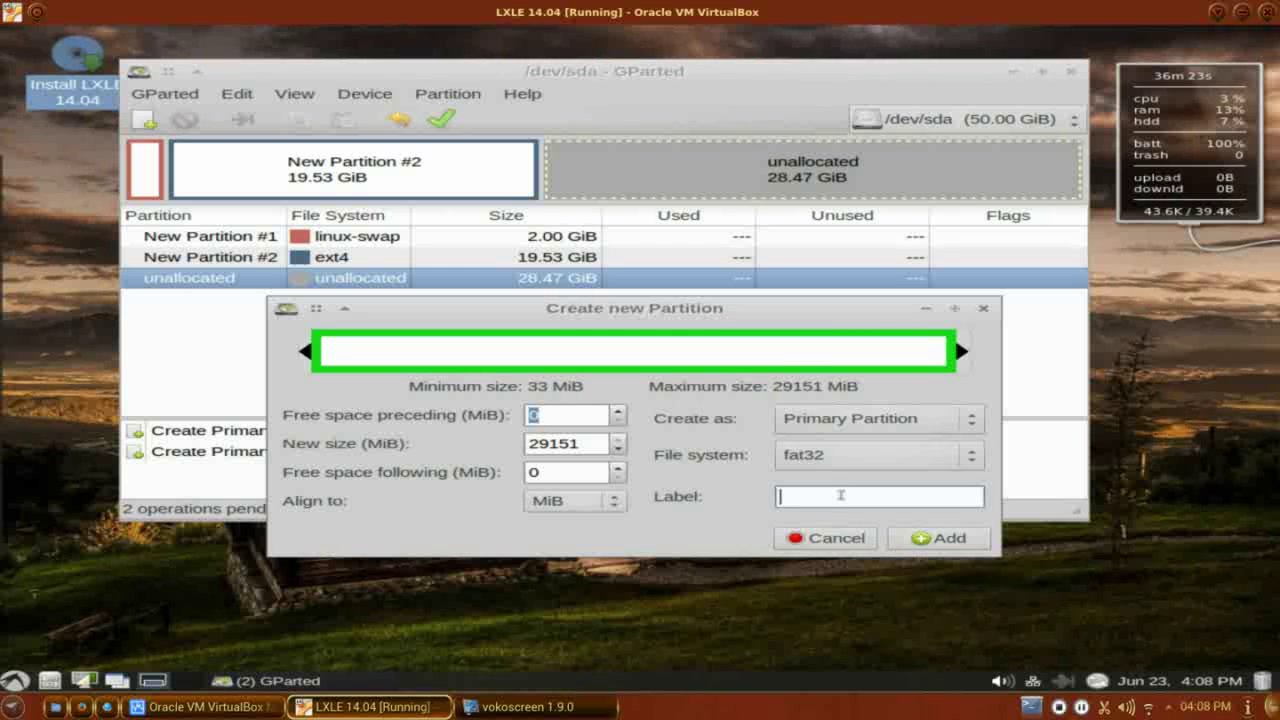
pyautogui.write('Storage')
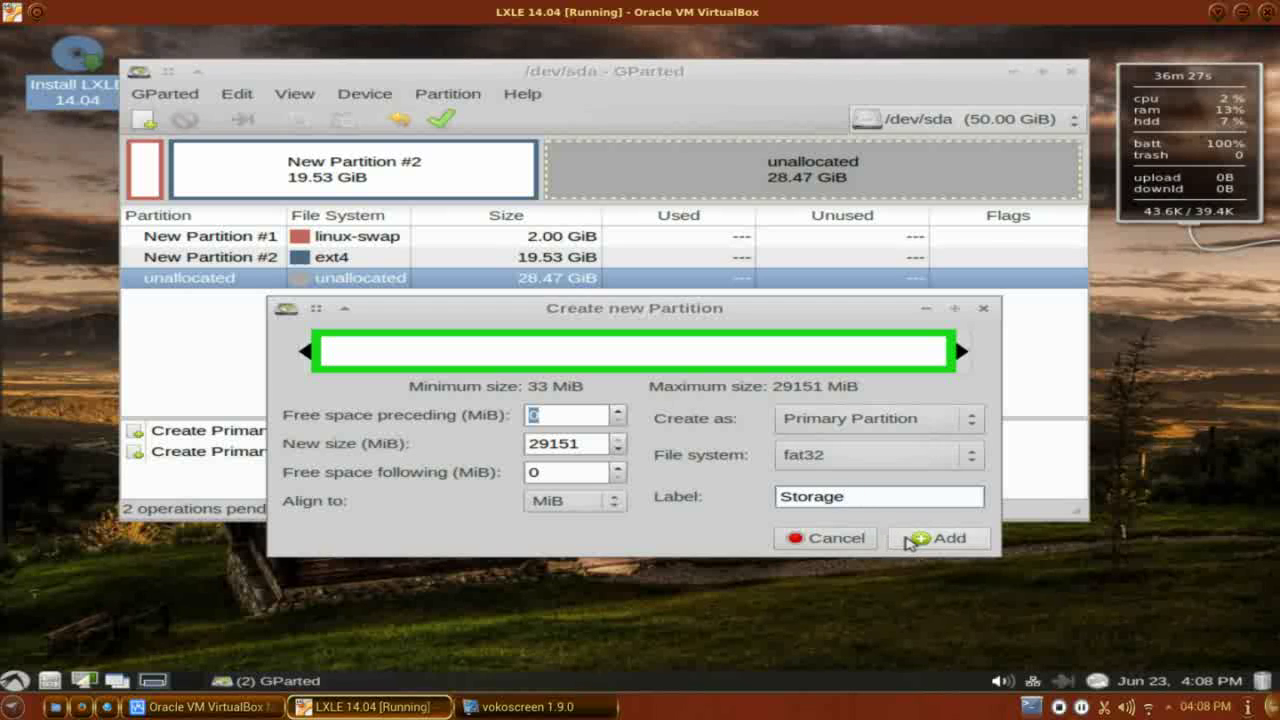
pyautogui.click(940, 538)
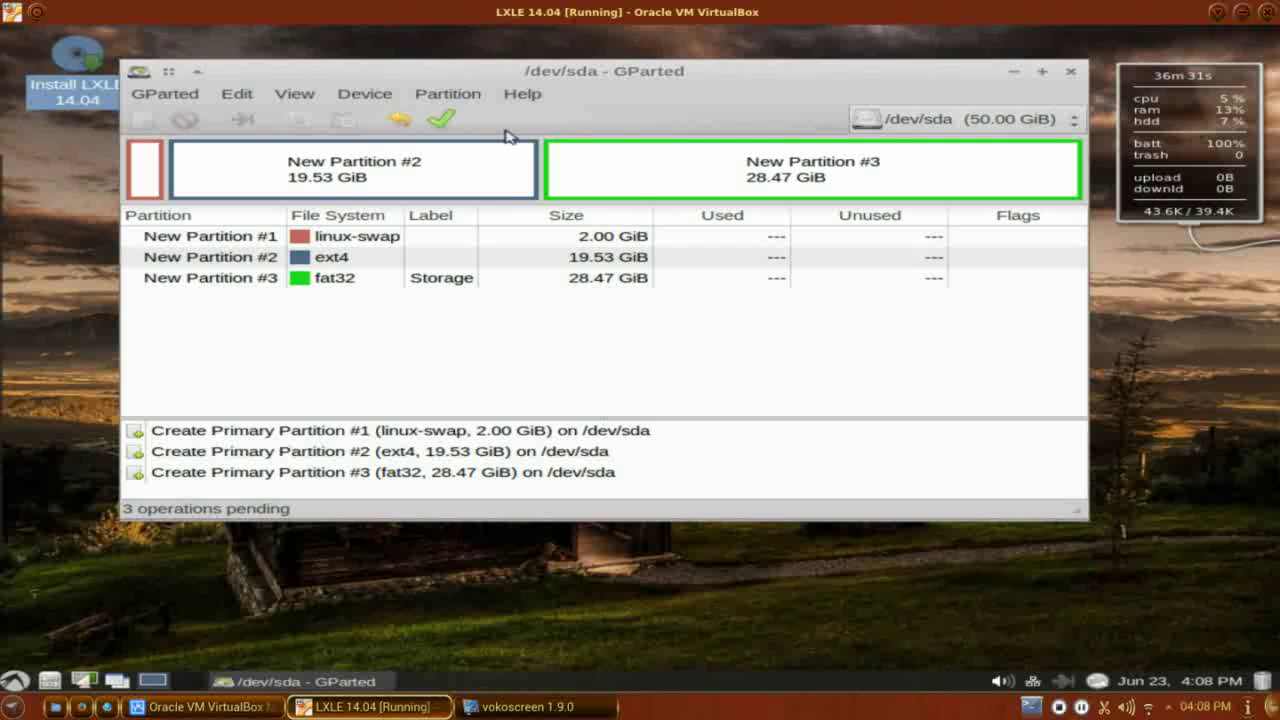
# Apply all pending partition operations to /dev/sda, close the progress report and select the ext4 partition
pyautogui.click(440, 120)
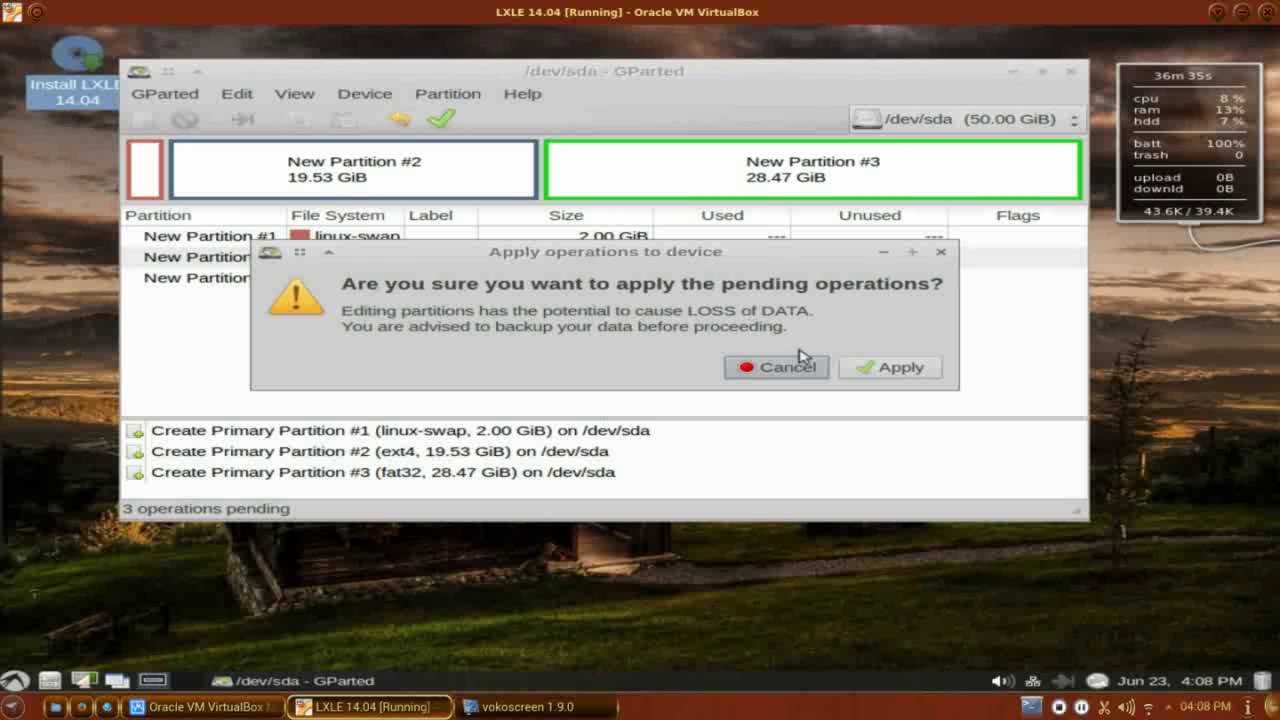
pyautogui.click(862, 368)
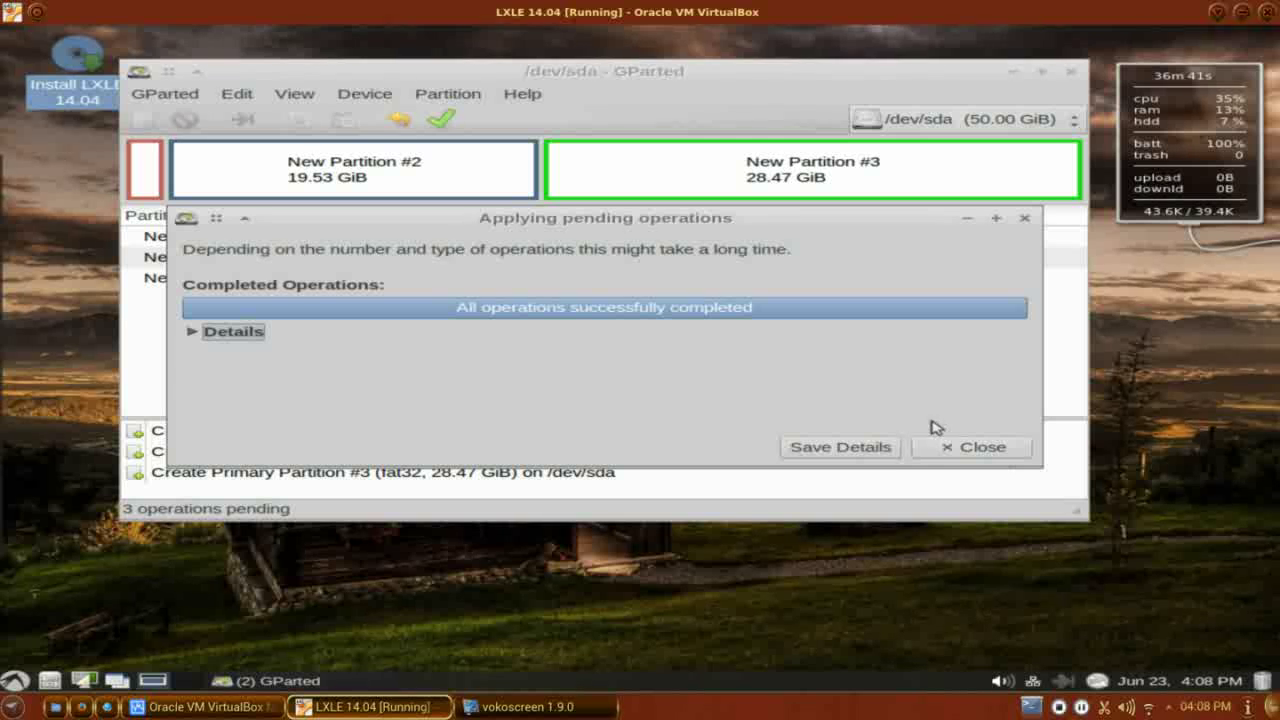
pyautogui.click(954, 453)
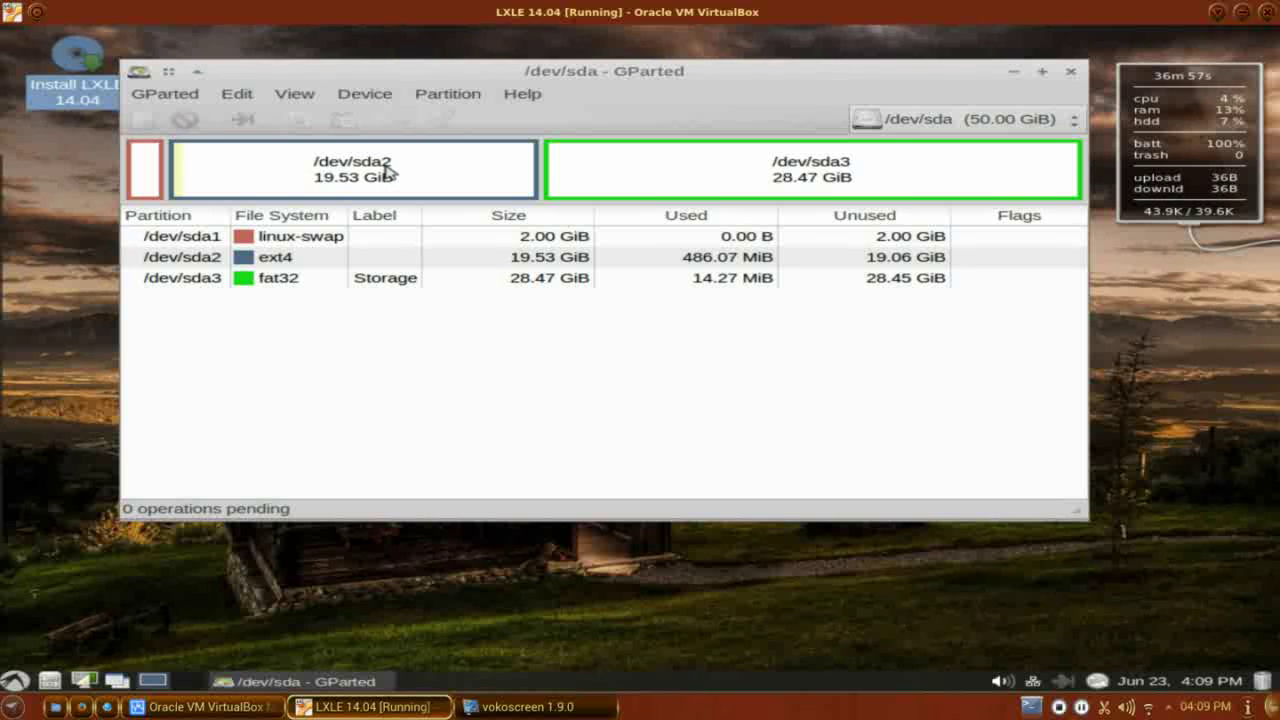
pyautogui.click(216, 245)
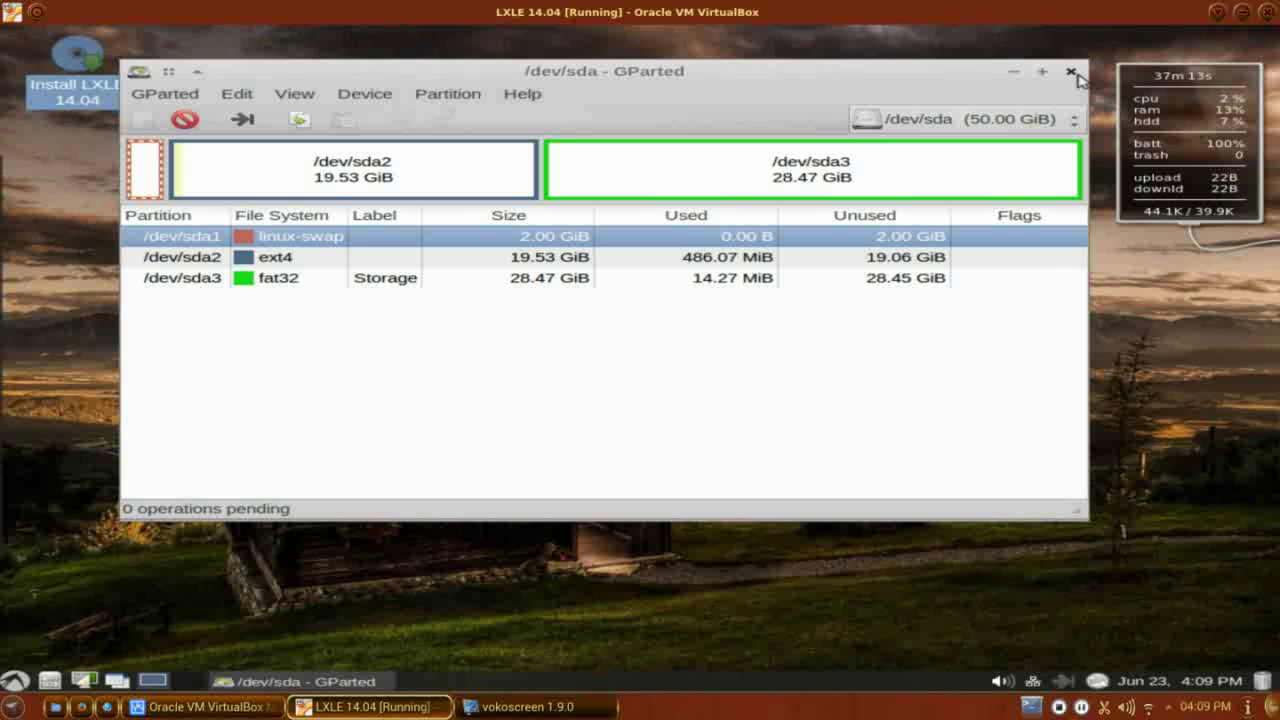
pyautogui.click(480, 172)
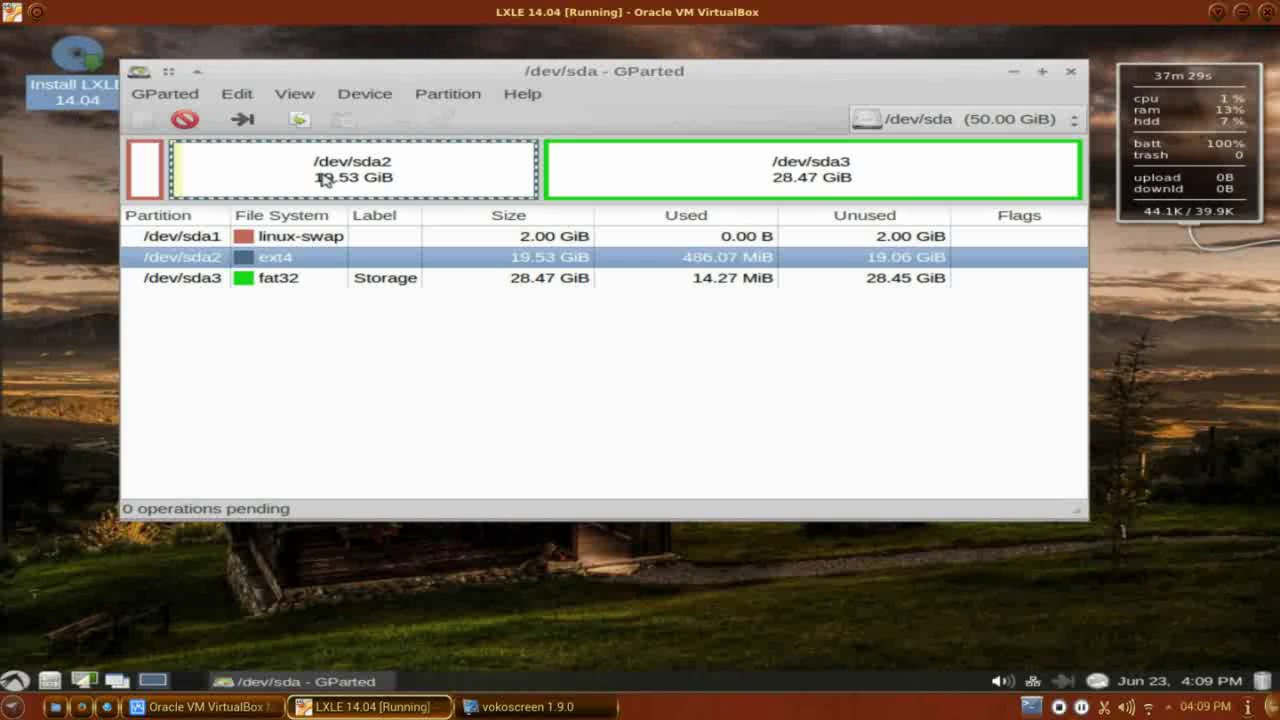
# Show the file systems offered for formatting the ext4 partition /dev/sda2, leaving the partition's format as is
pyautogui.rightClick(323, 178)
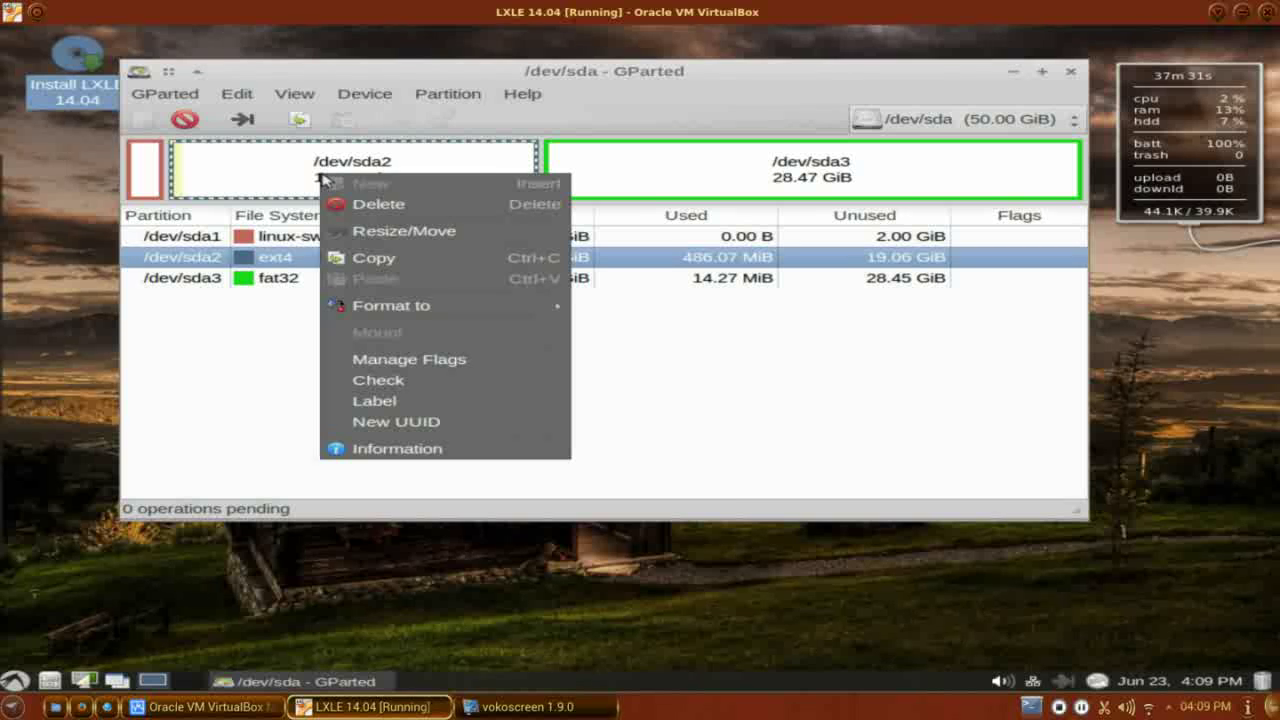
pyautogui.moveTo(441, 316)
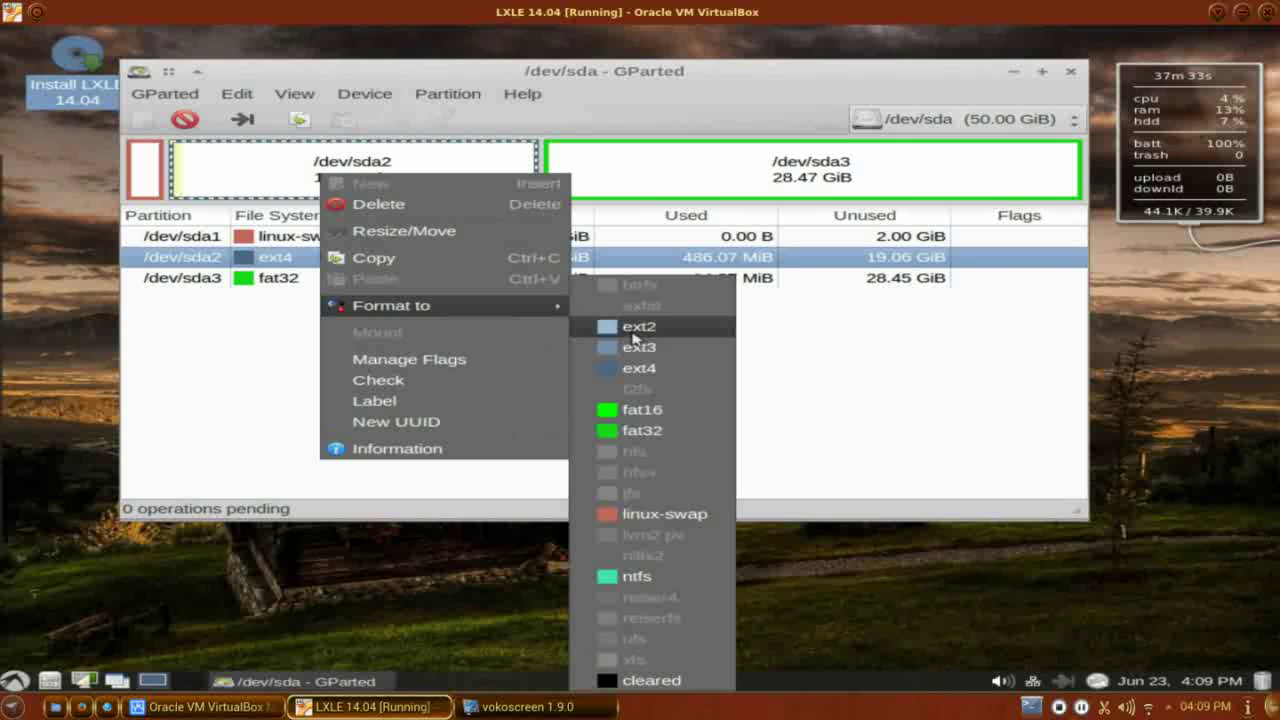
pyautogui.click(955, 322)
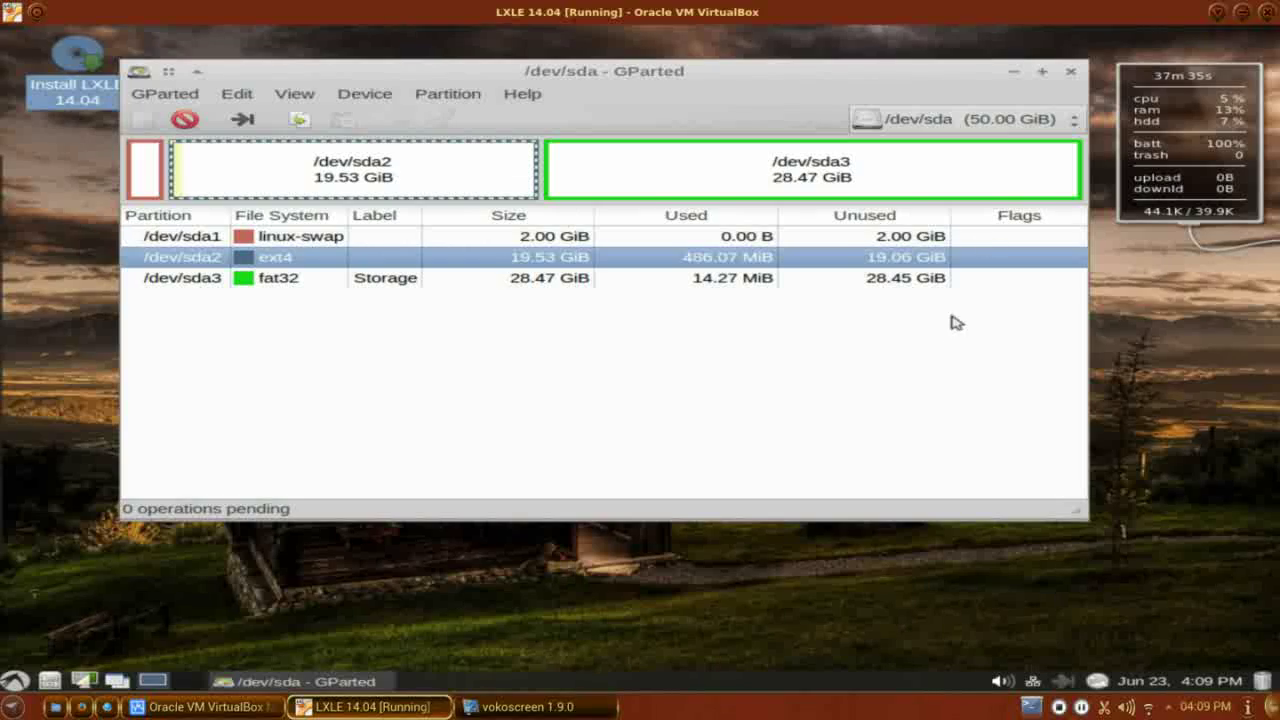
# Close GParted and open the ROXTerm terminal from the system tools
pyautogui.click(1072, 74)
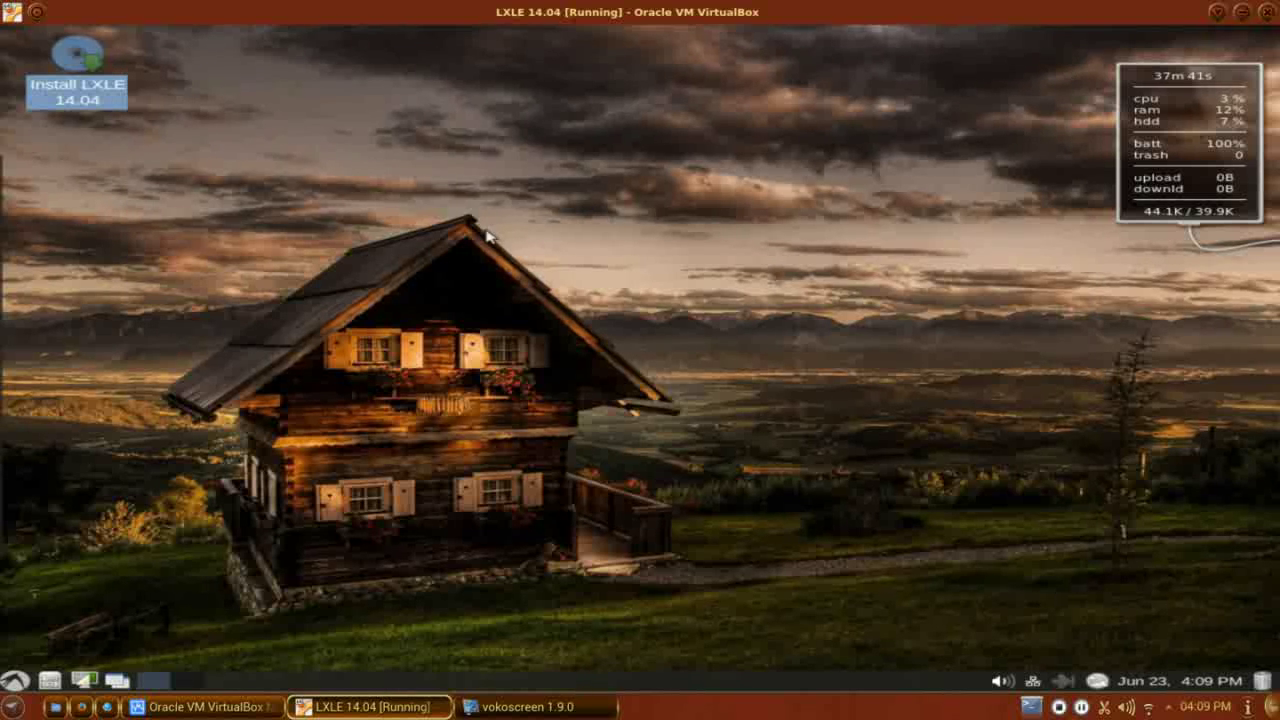
pyautogui.click(18, 682)
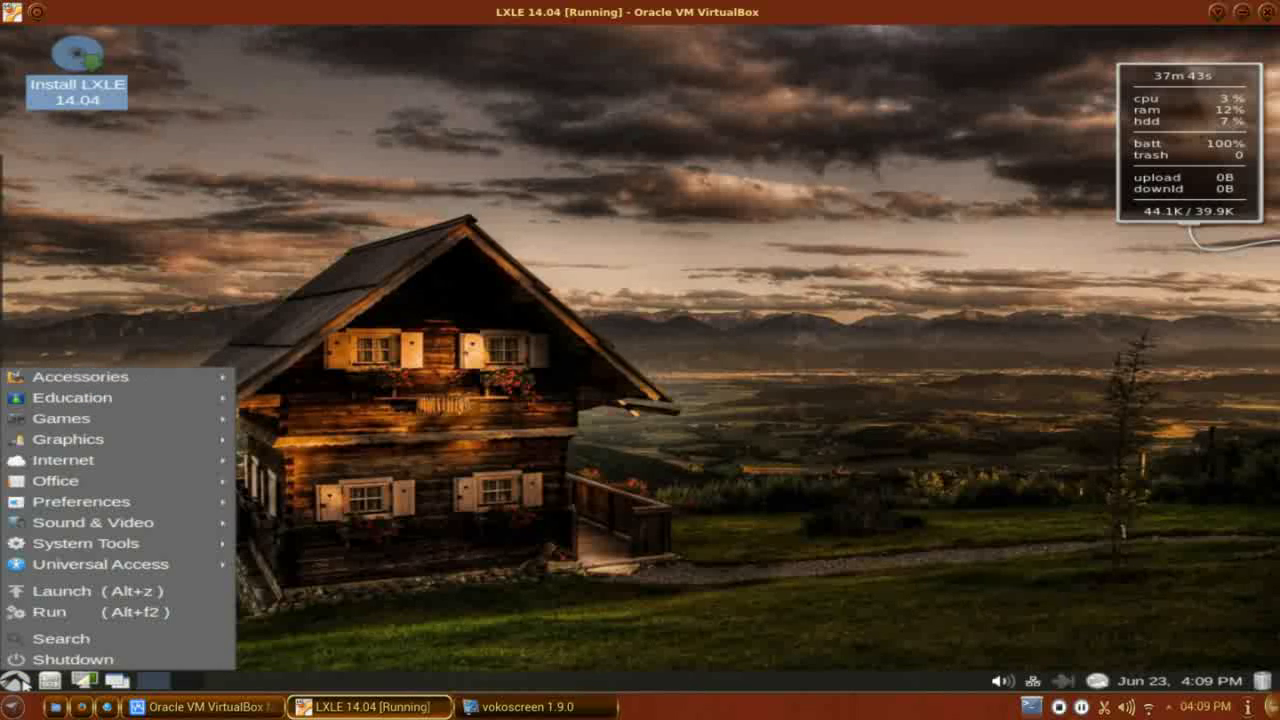
pyautogui.moveTo(155, 553)
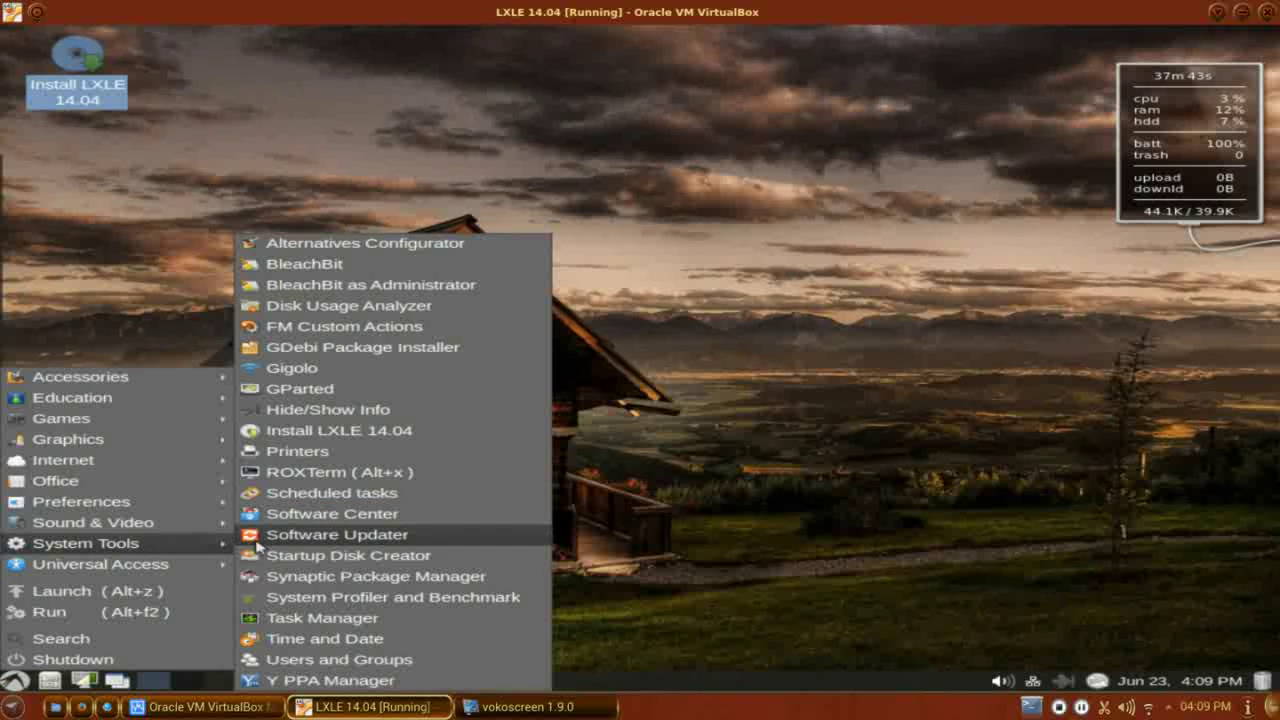
pyautogui.click(340, 472)
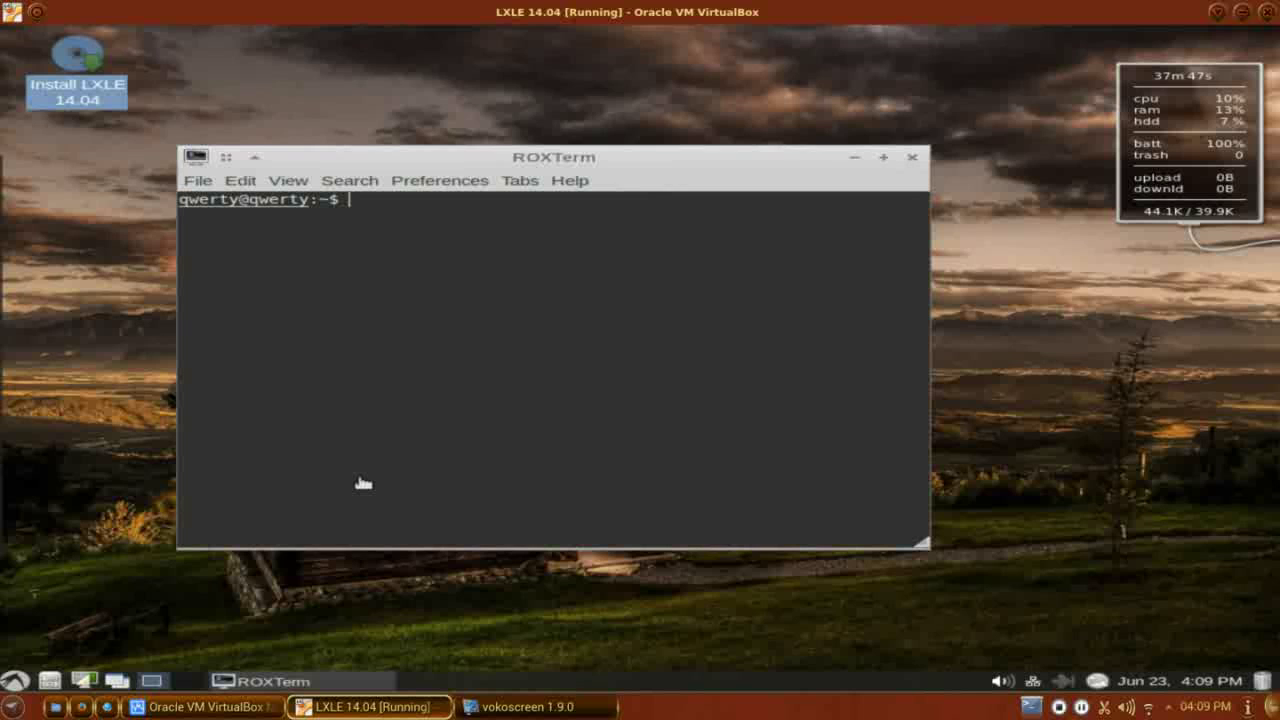
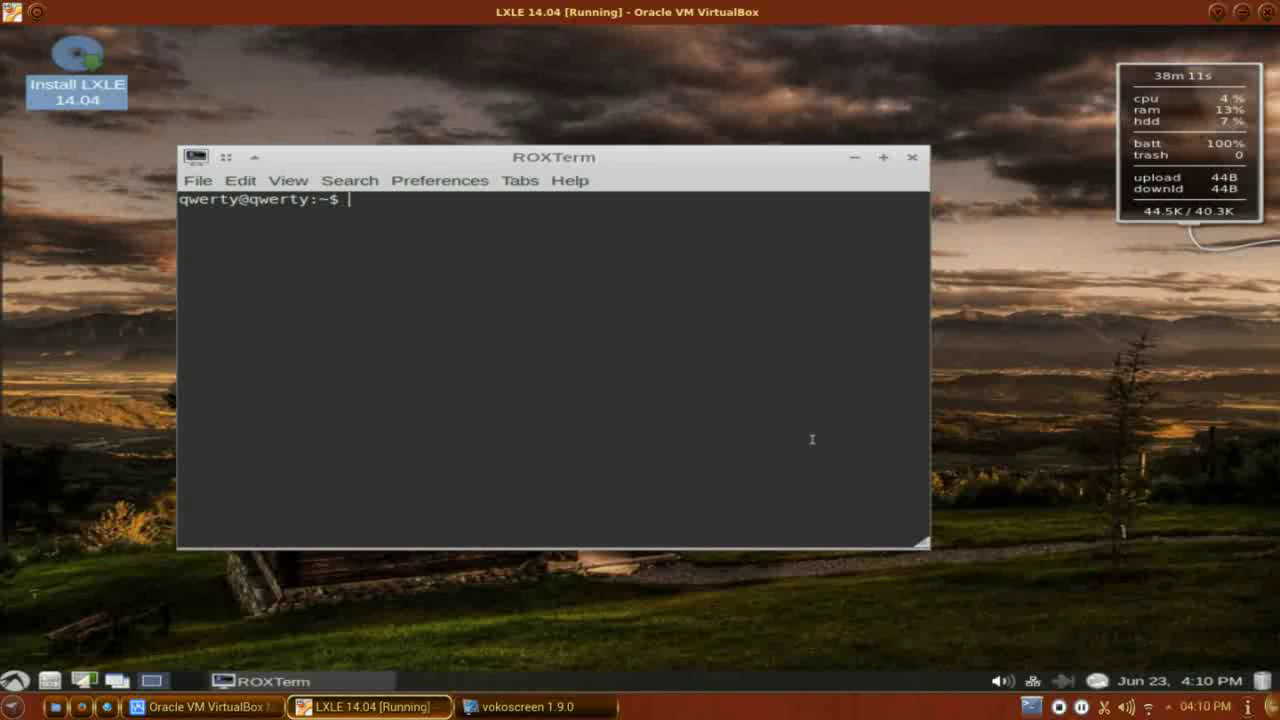
# Overwrite the ext4 partition with zeros by running "sudo dd if=/dev/zero of=/dev/sda2" in the terminal
pyautogui.write('sudo')
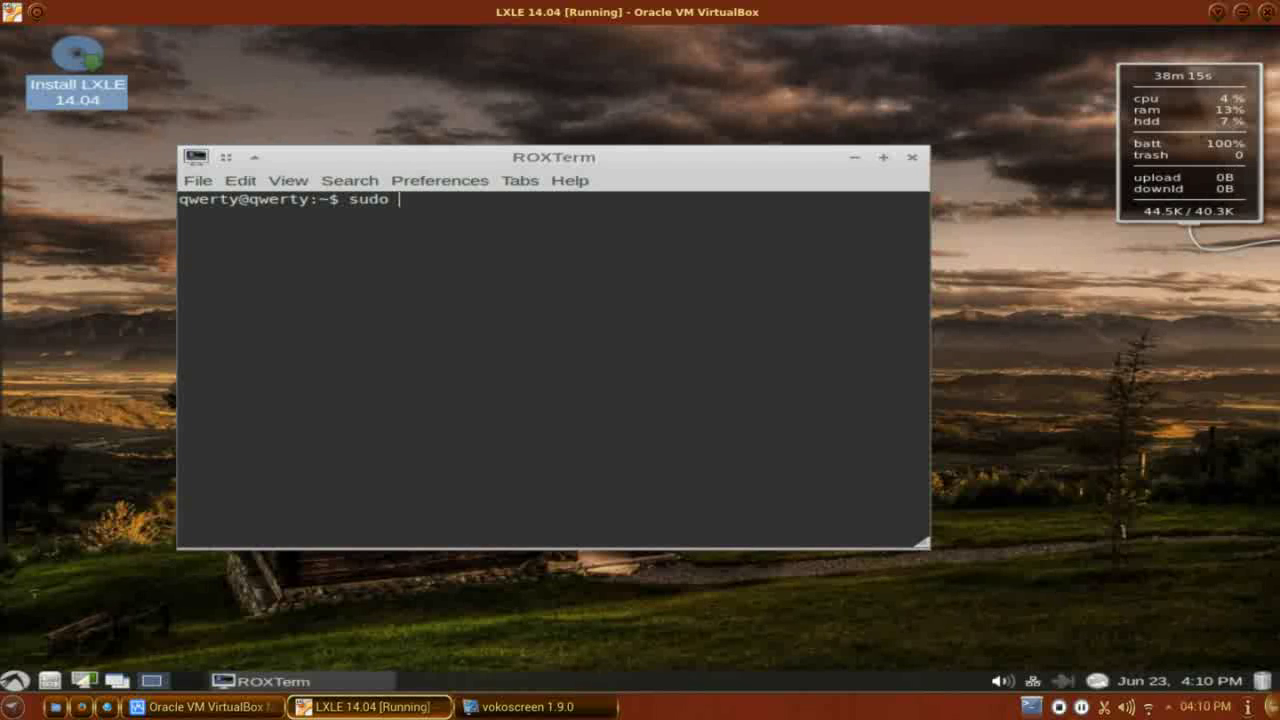
pyautogui.write(' dd')
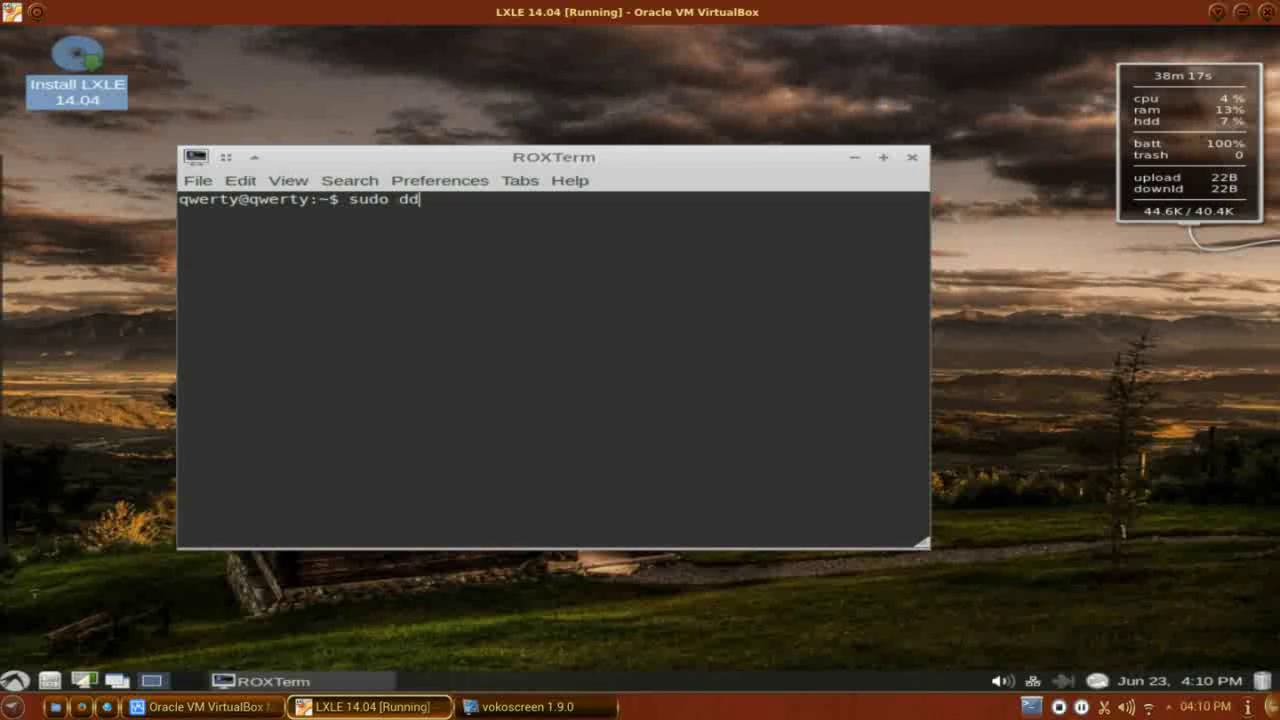
pyautogui.write(' if=/de')
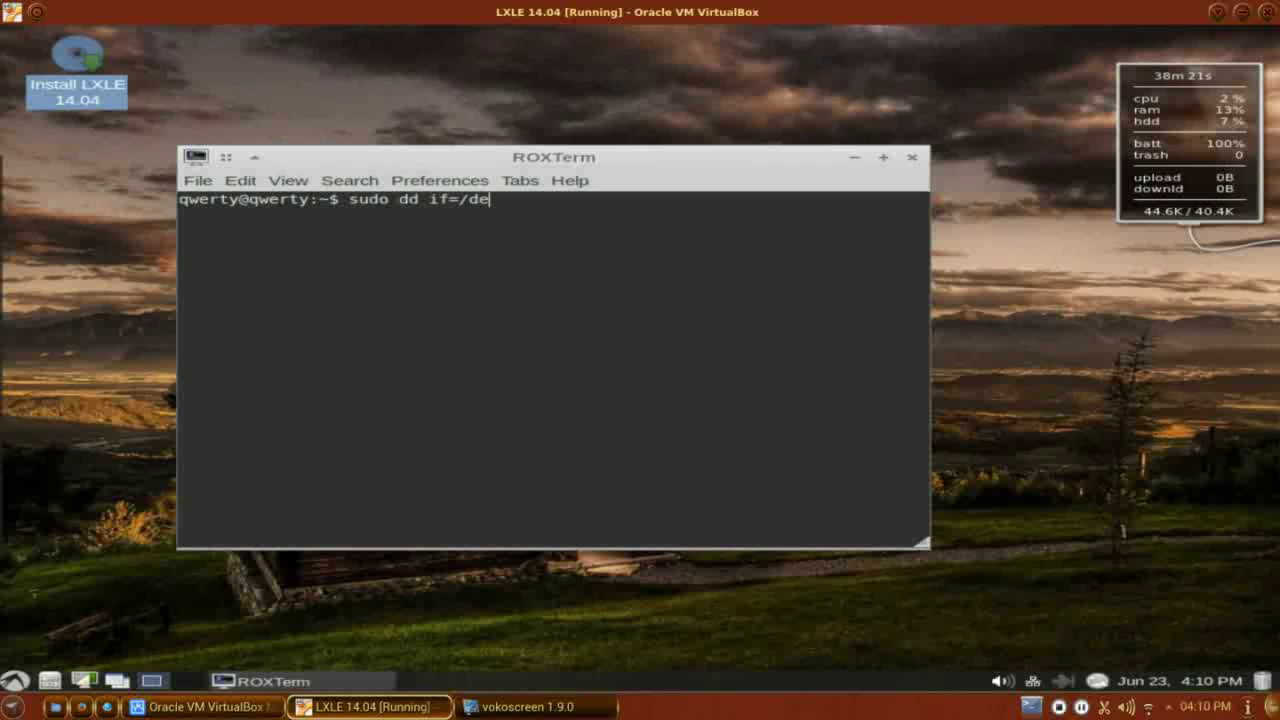
pyautogui.write('v/zero of=/dev/')
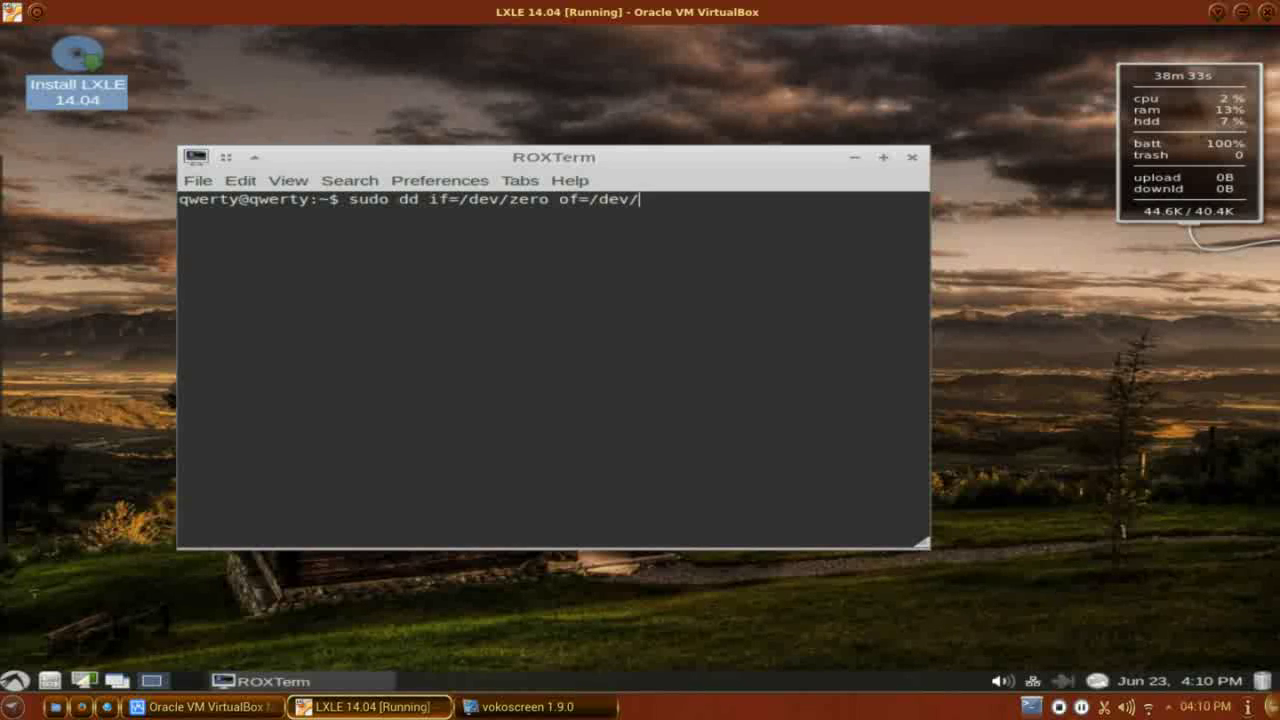
pyautogui.write('sda2')
pyautogui.moveTo(469, 200); pyautogui.dragTo(670, 212)
pyautogui.click(652, 232)
pyautogui.press('Return')
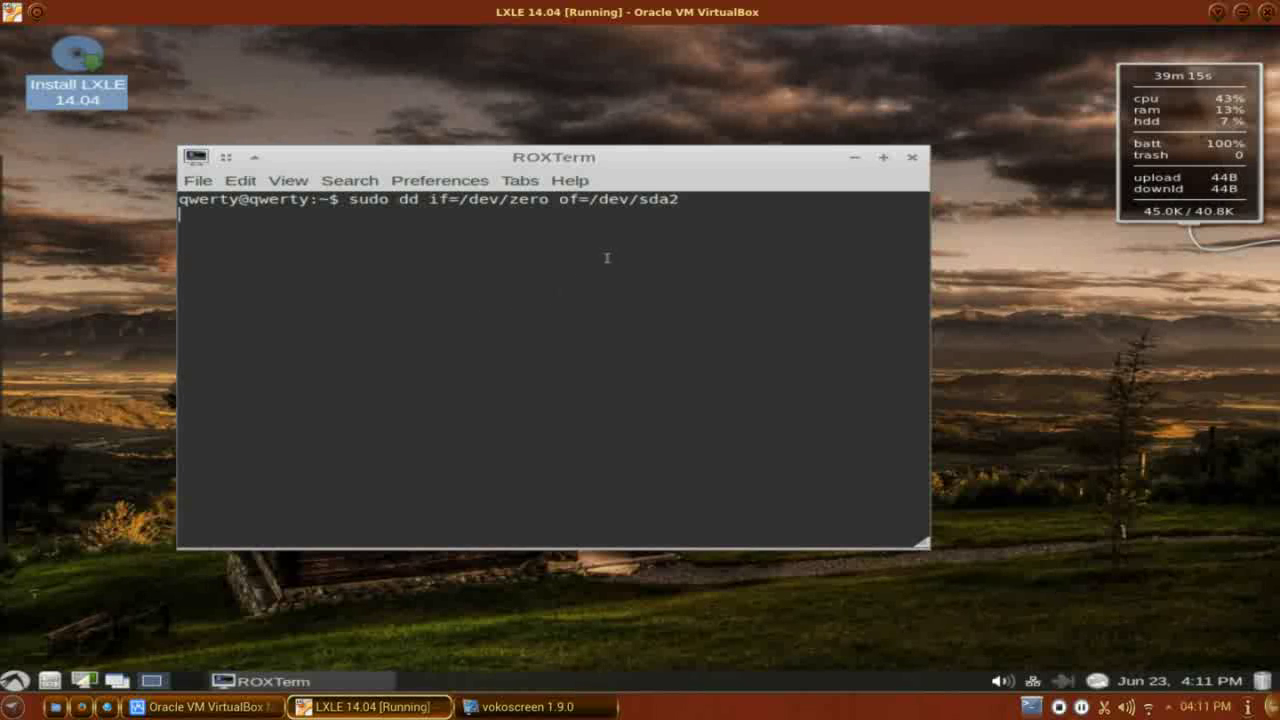
pyautogui.moveTo(608, 160); pyautogui.dragTo(752, 75)
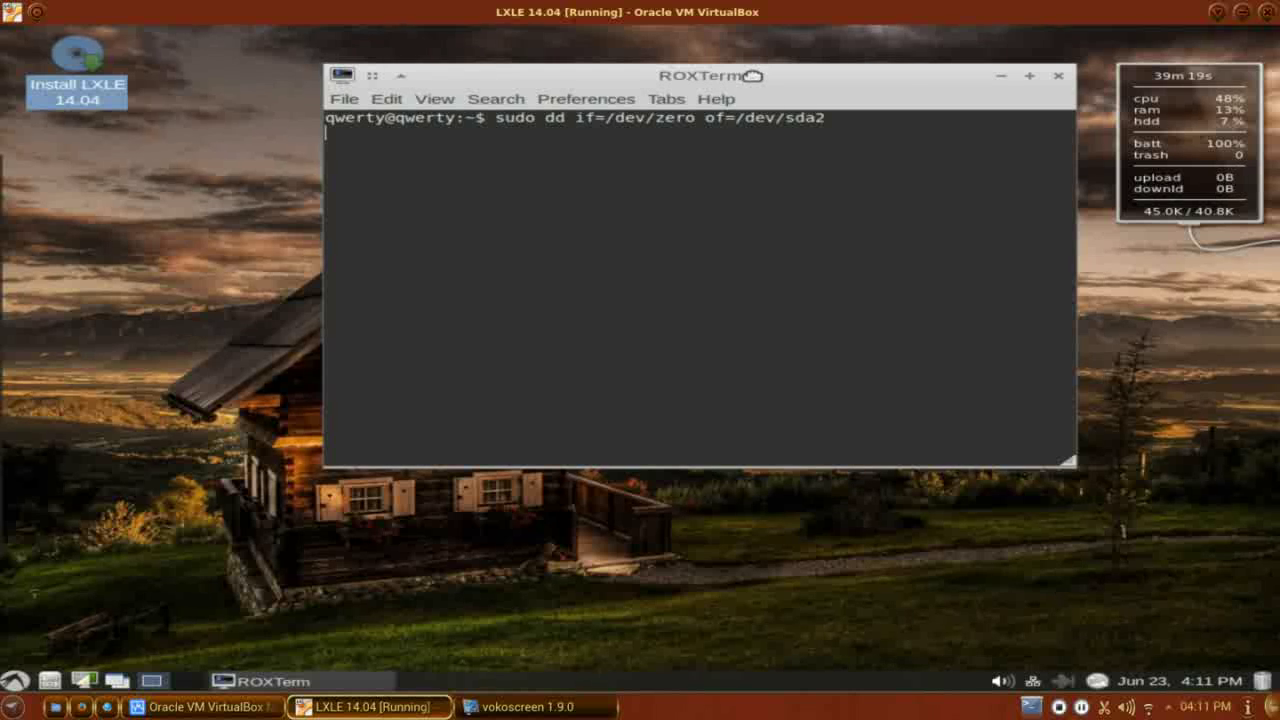
pyautogui.press('Return')
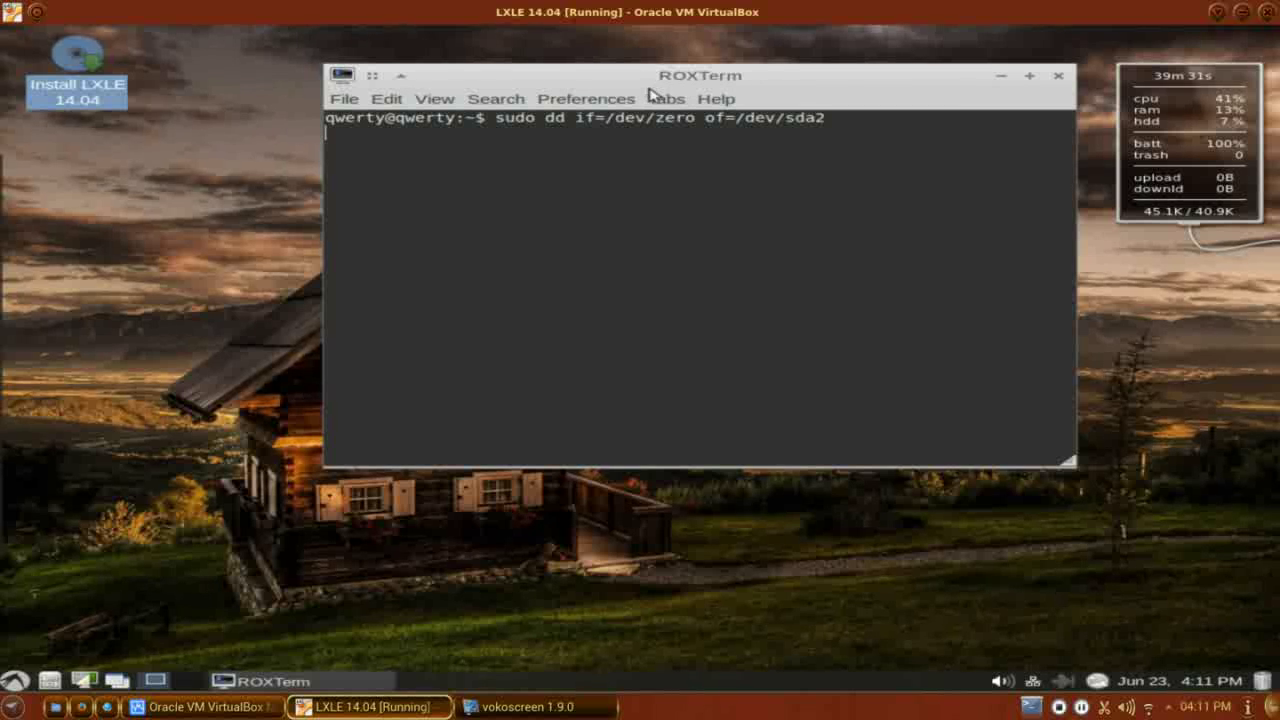
pyautogui.moveTo(630, 80); pyautogui.dragTo(453, 173)
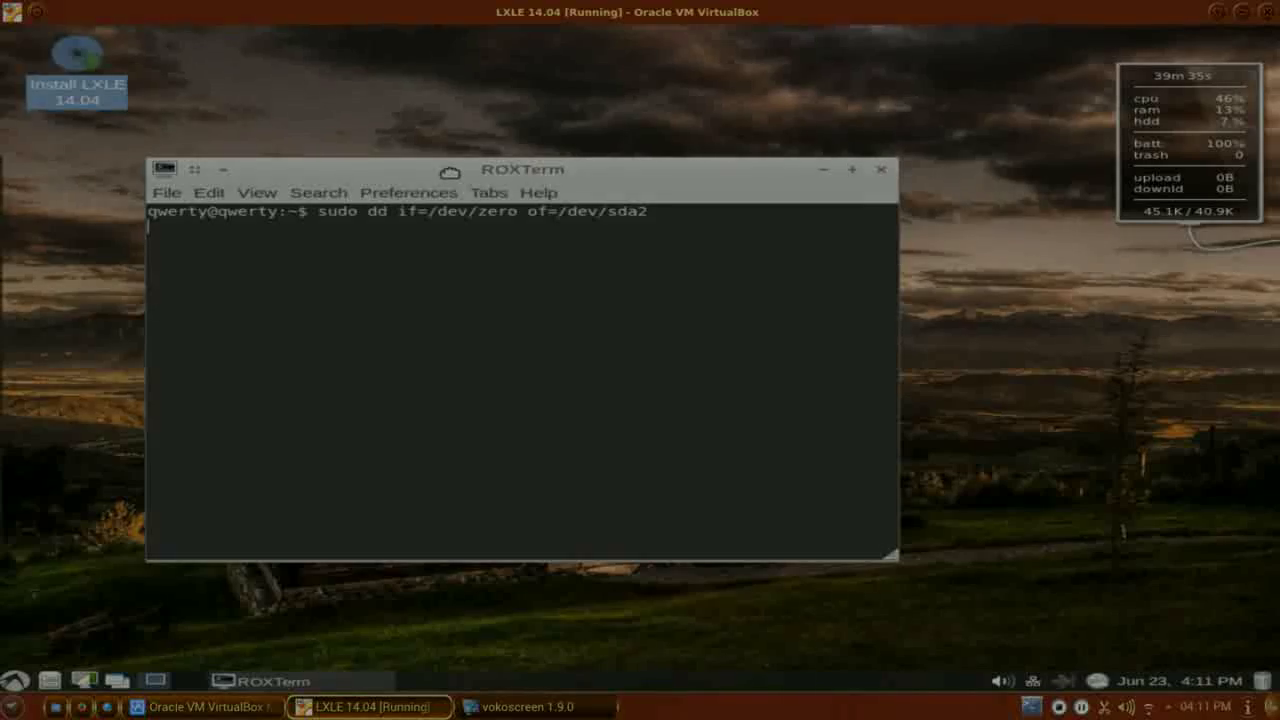